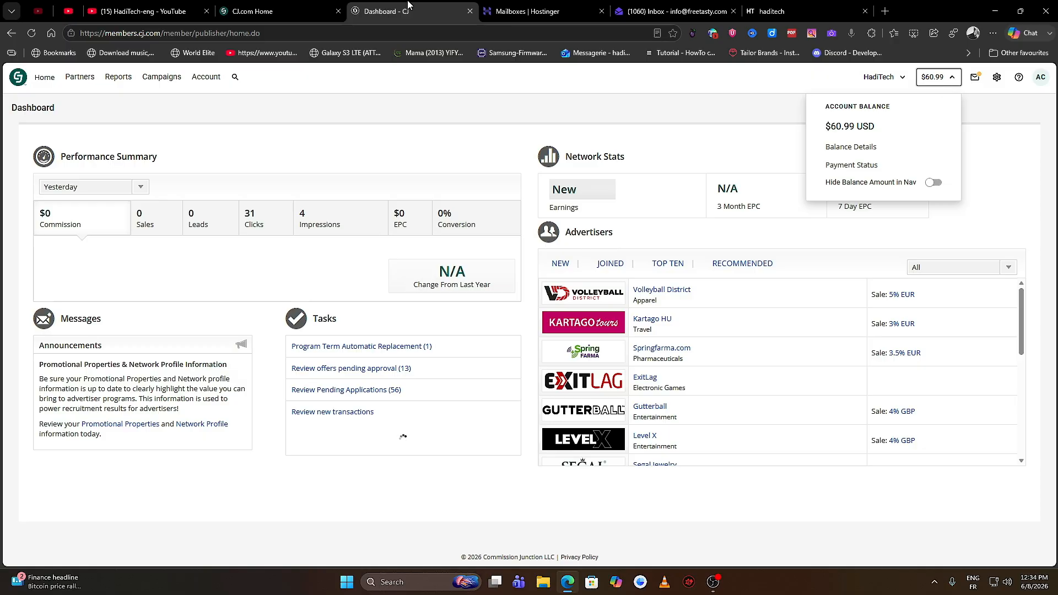
Step: Look through the HadiTech YouTube channel's video list and the recommended tools on the haditech.store homepage
left_click(107, 5)
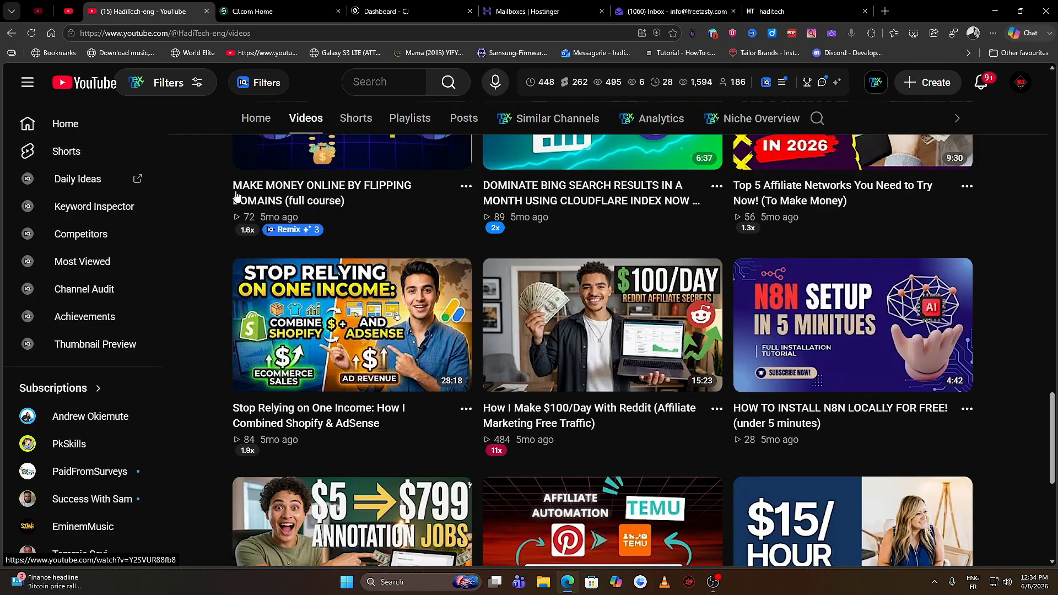
mouse_move(250, 418)
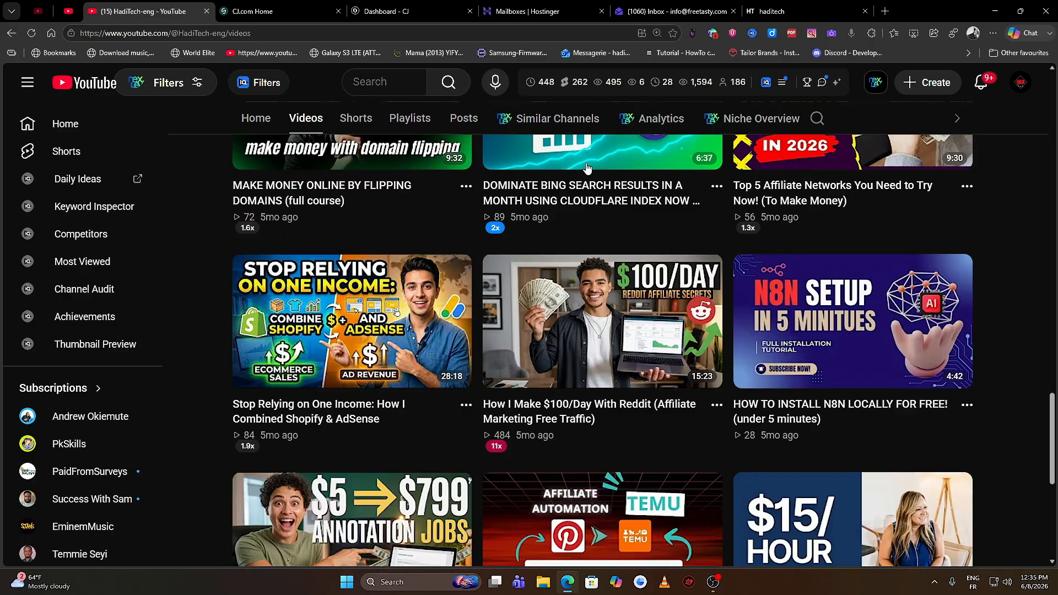
left_click(782, 11)
scroll(341, 319, "up", 5)
scroll(160, 274, "up", 10)
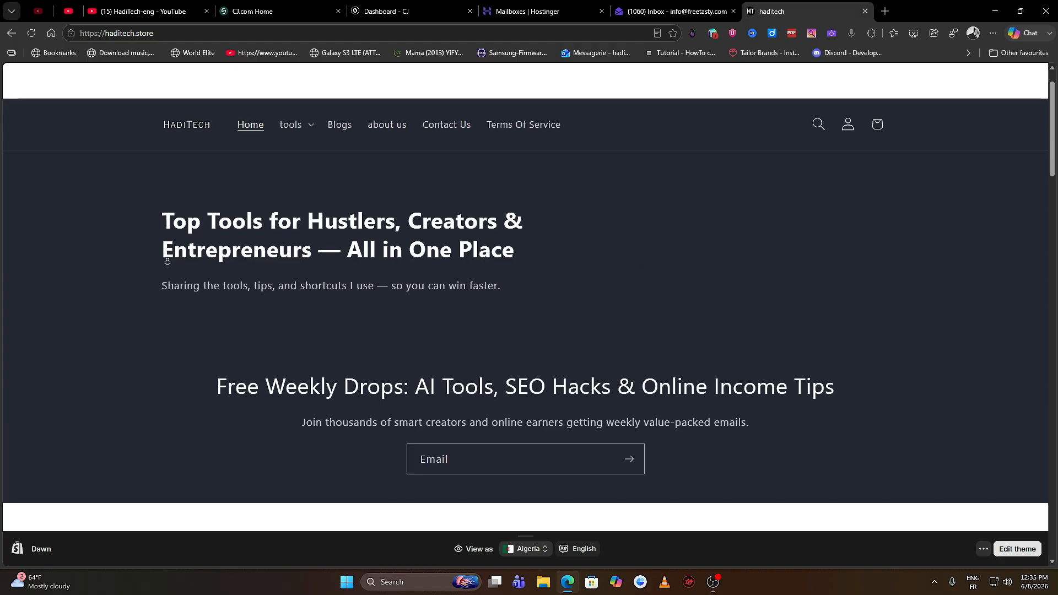
scroll(167, 248, "down", 3)
scroll(167, 266, "down", 3)
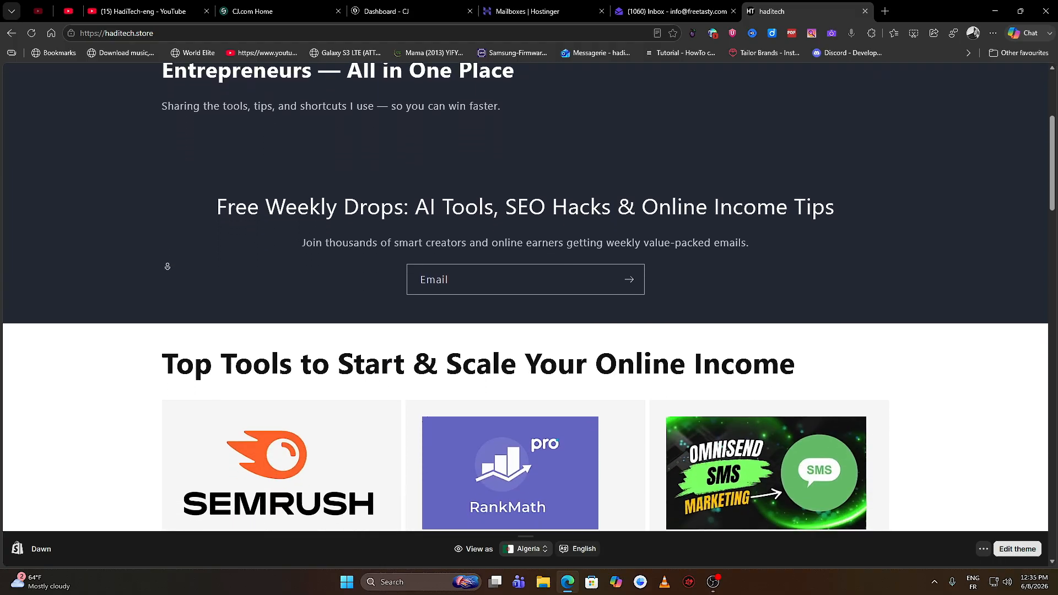
scroll(167, 266, "down", 3)
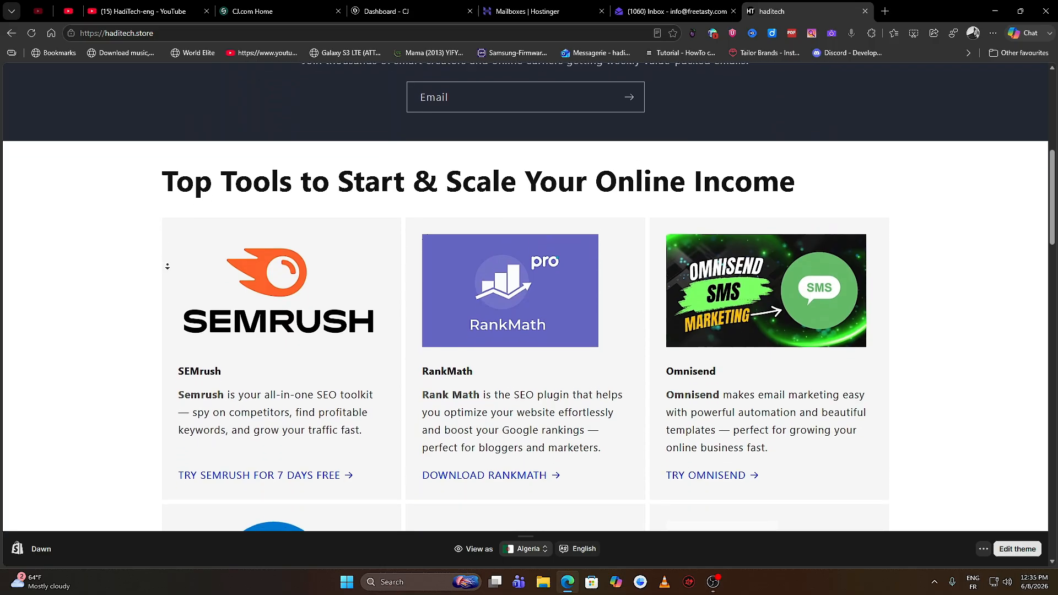
scroll(168, 266, "down", 3)
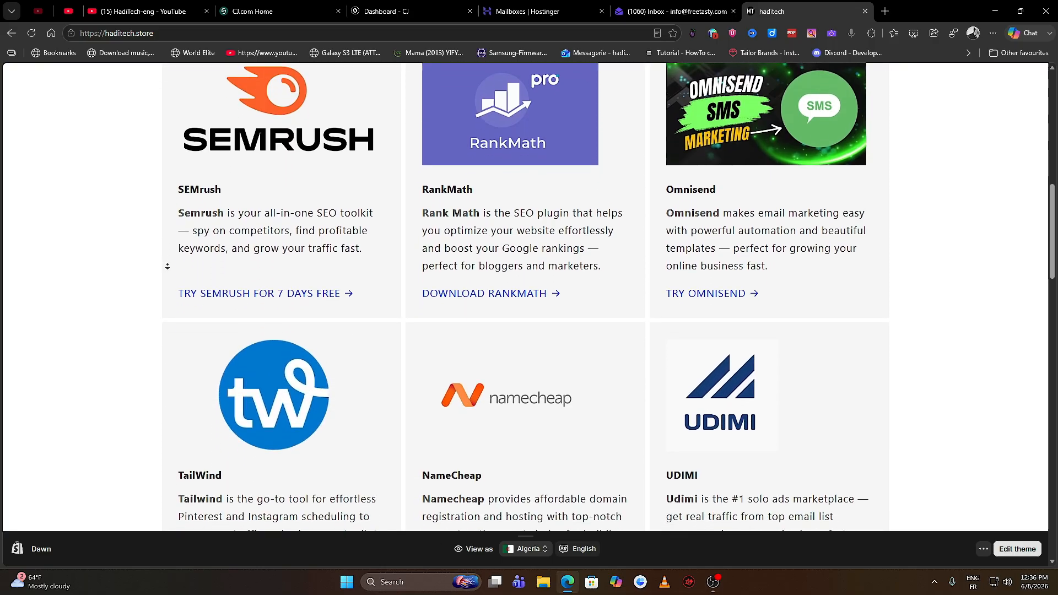
scroll(167, 266, "down", 2)
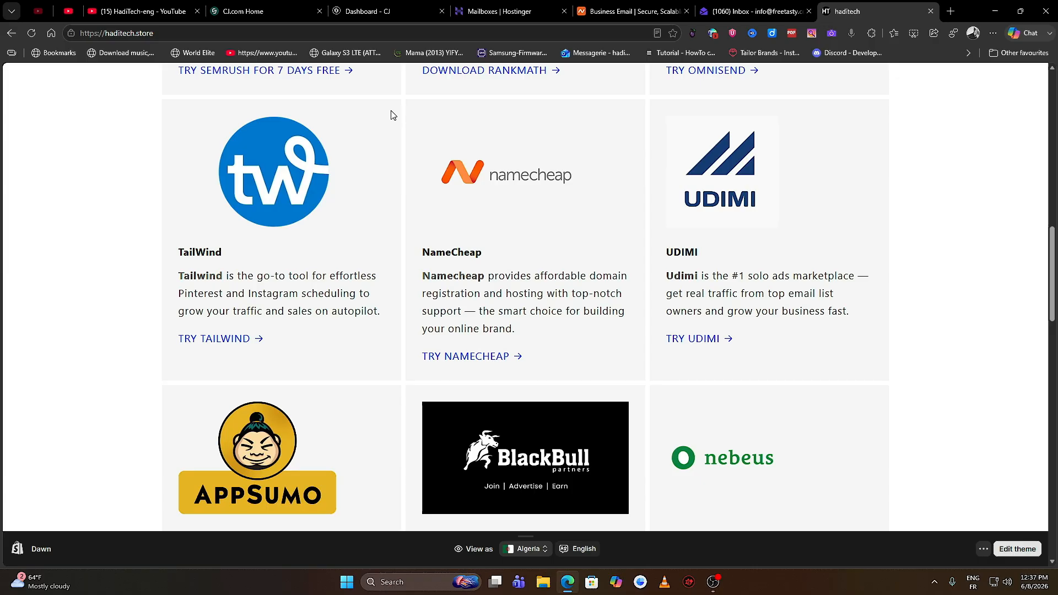
Step: Examine the freetasty.com mailboxes in Hostinger and the business email offer page
left_click(477, 8)
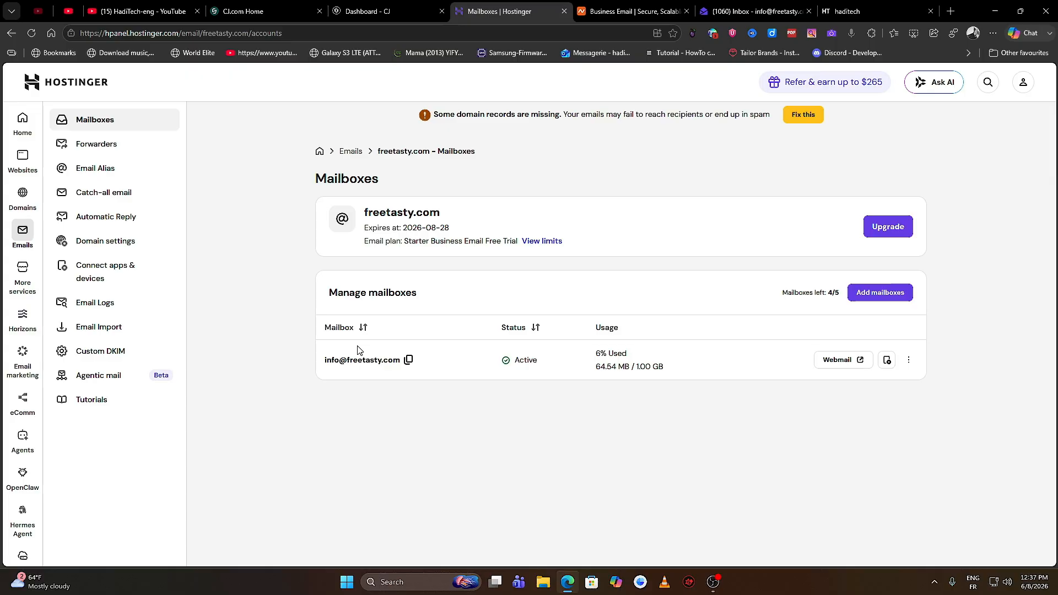
left_click(628, 12)
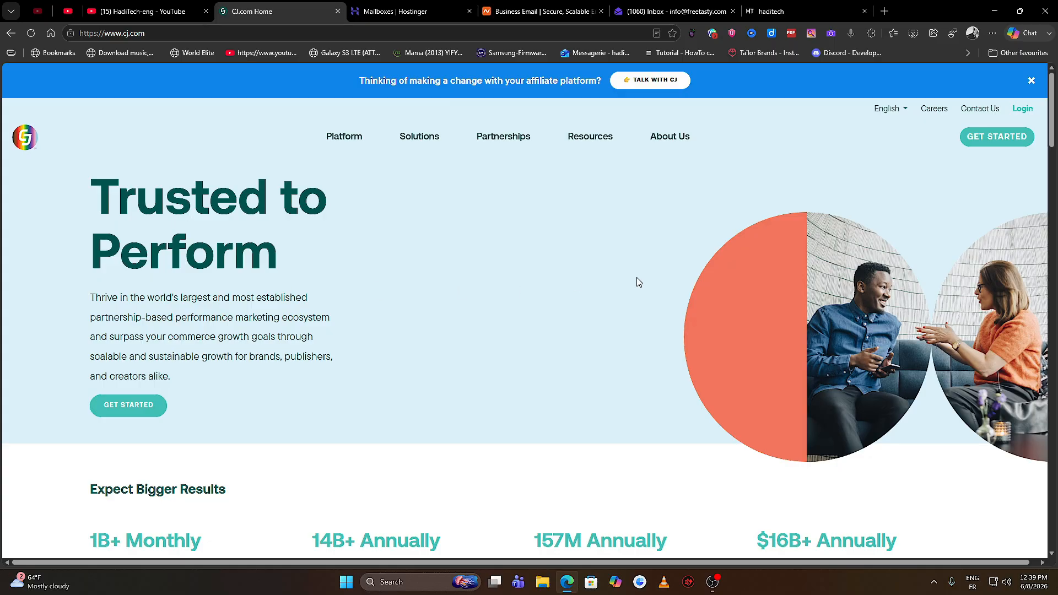
Step: Start the Publisher/Creator sign-up on cj.com and confirm the email address through the link in CJ Affiliate's verification message
left_click(994, 136)
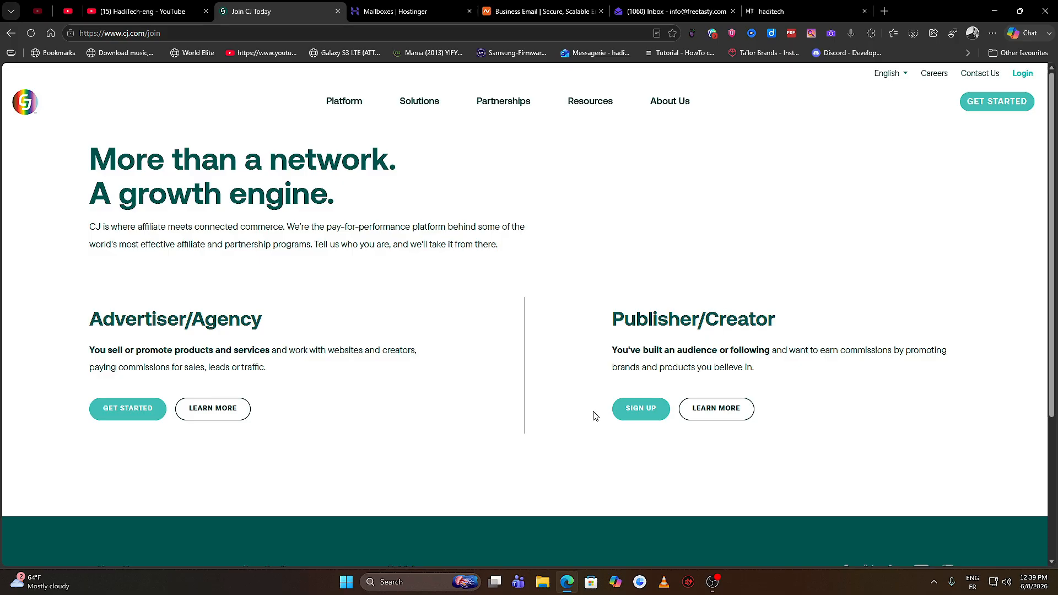
left_click(638, 417)
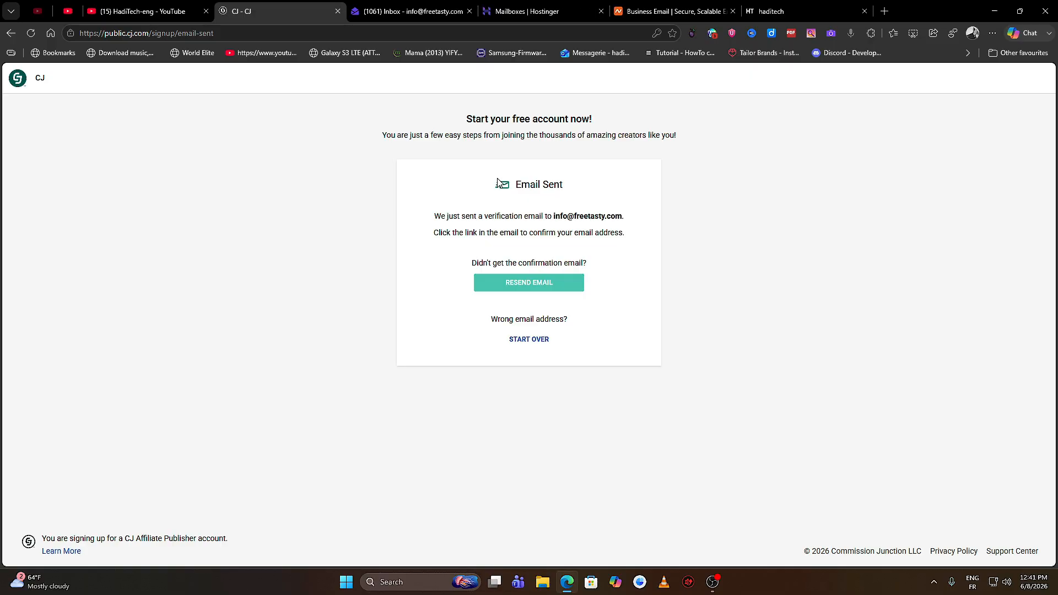
left_click(399, 11)
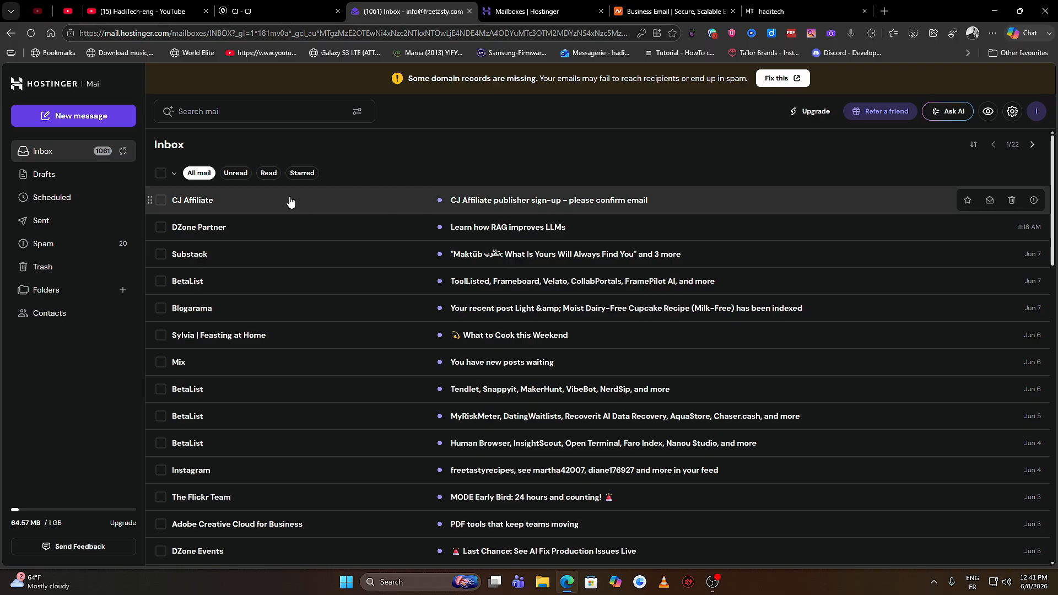
left_click(387, 206)
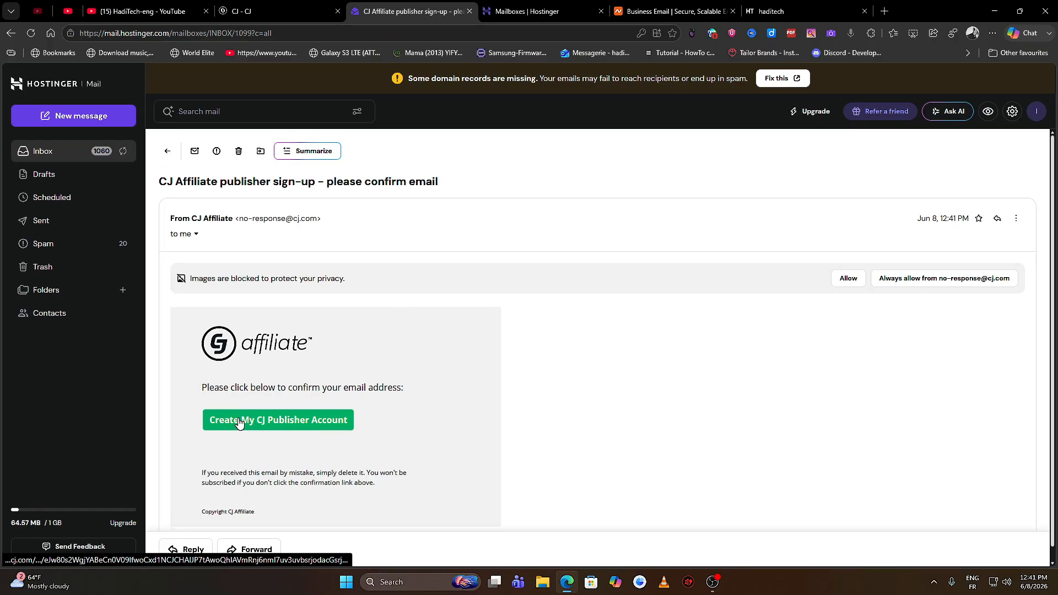
left_click(239, 421)
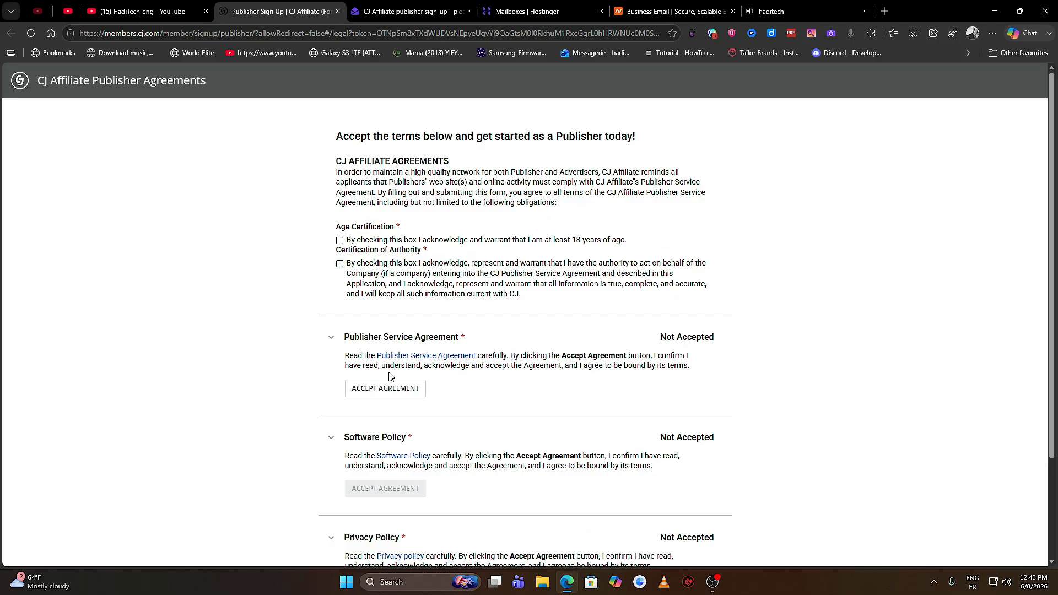
Step: Accept the Age Certification and the Certification of Authority on the publisher agreements page
scroll(442, 316, "down", 1)
scroll(442, 315, "down", 3)
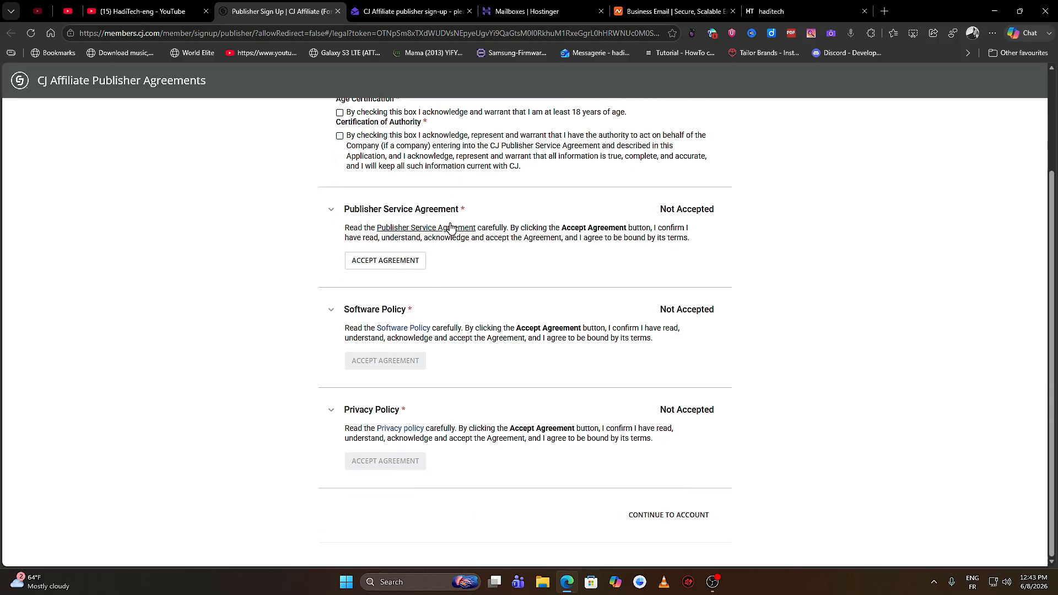
scroll(393, 207, "up", 3)
scroll(447, 229, "down", 3)
scroll(342, 203, "up", 3)
left_click(340, 223)
left_click(340, 245)
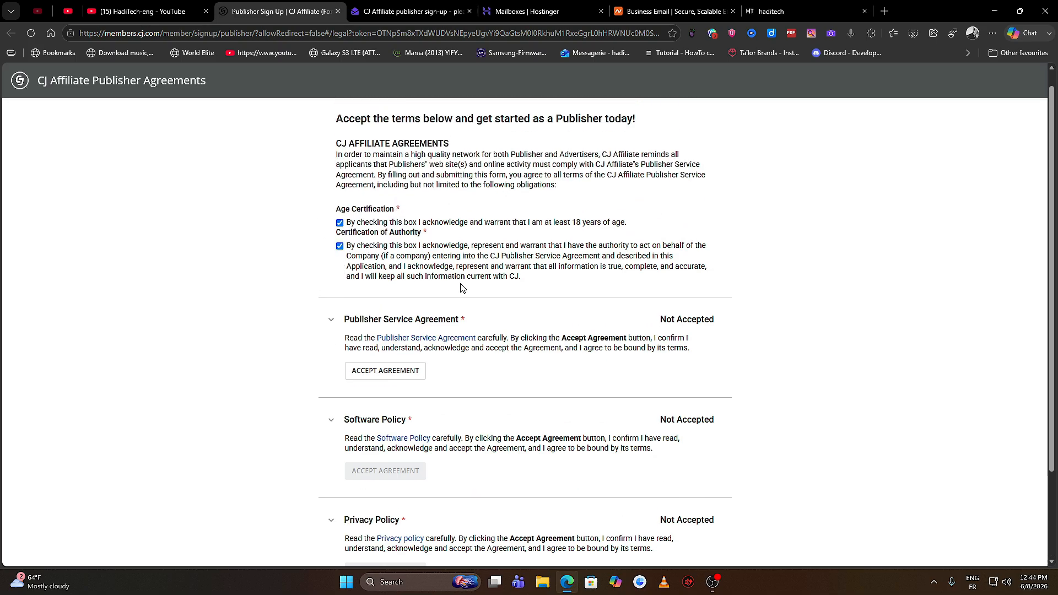
Step: Review the Publisher Service Agreement, accept it with the Software Policy and Privacy Policy, and continue to the account
scroll(424, 267, "down", 3)
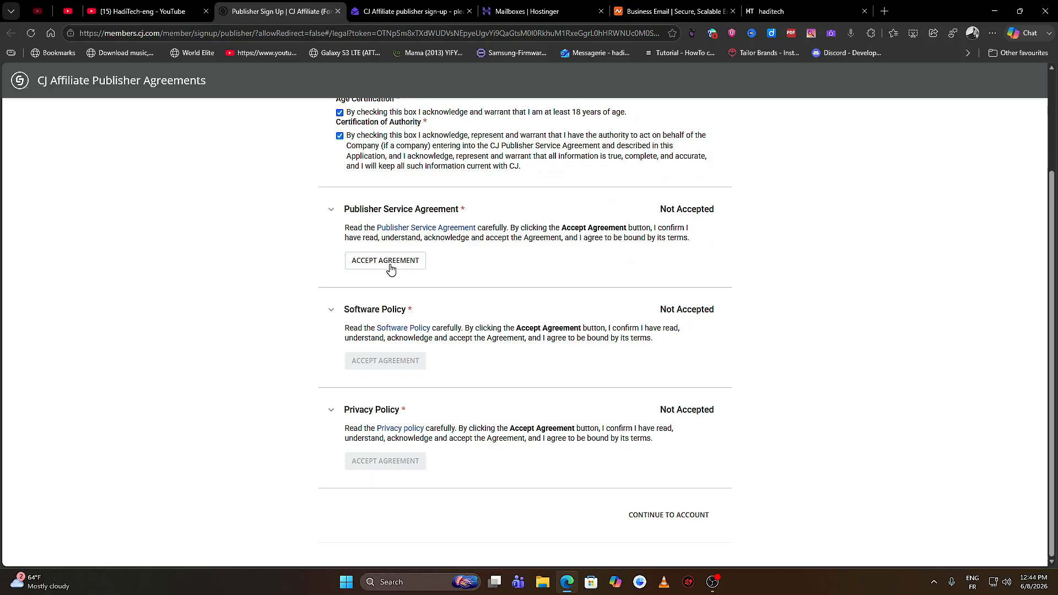
left_click(410, 228)
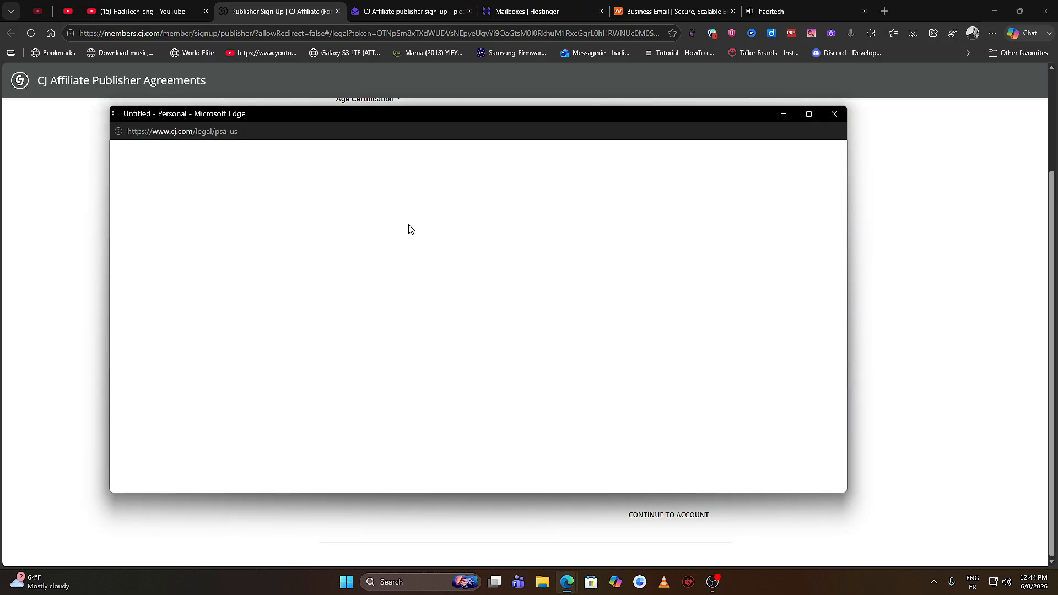
left_click_drag(842, 156, 842, 314)
left_click(834, 115)
left_click(385, 261)
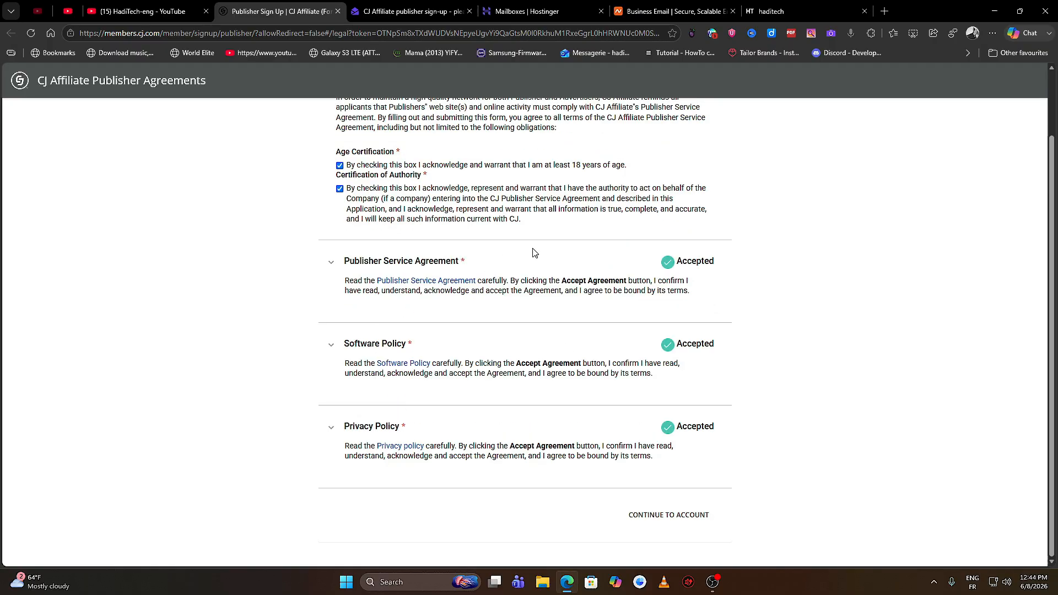
left_click(678, 518)
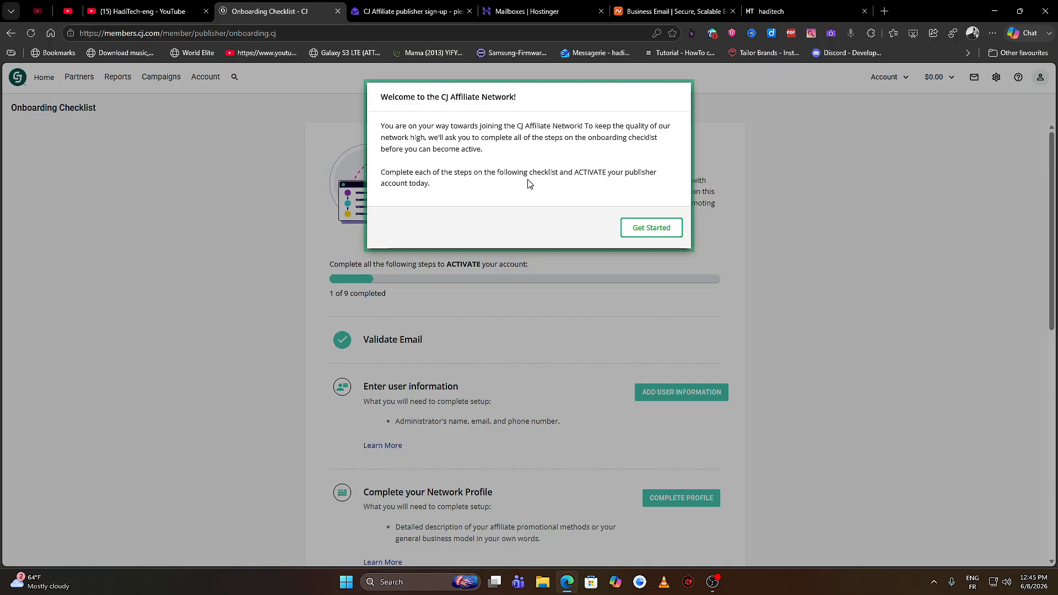
Step: Close the welcome message and open the account information for editing from the checklist's user information task
left_click(647, 229)
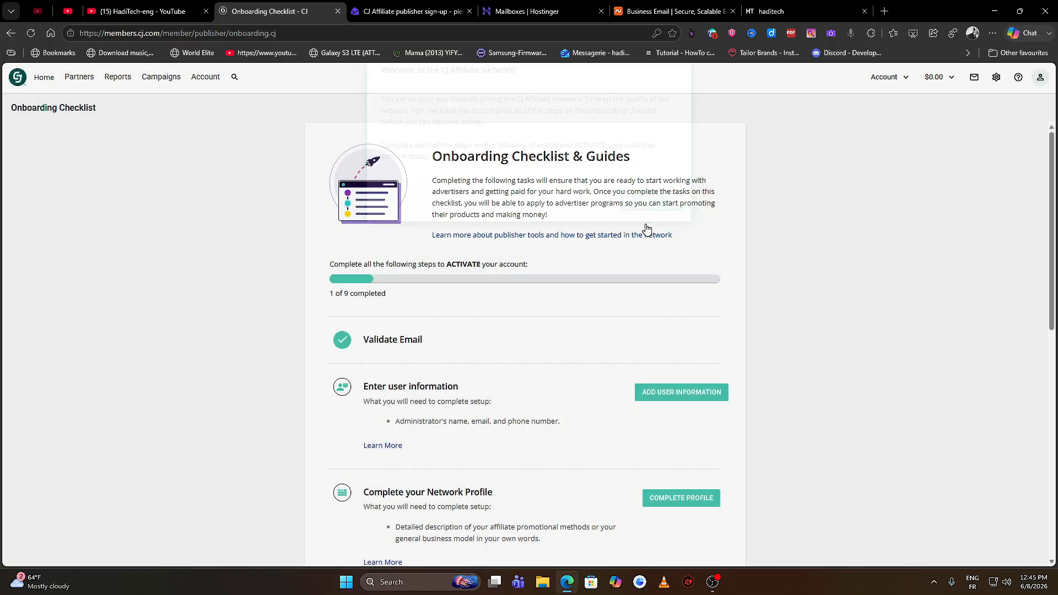
scroll(515, 231, "down", 3)
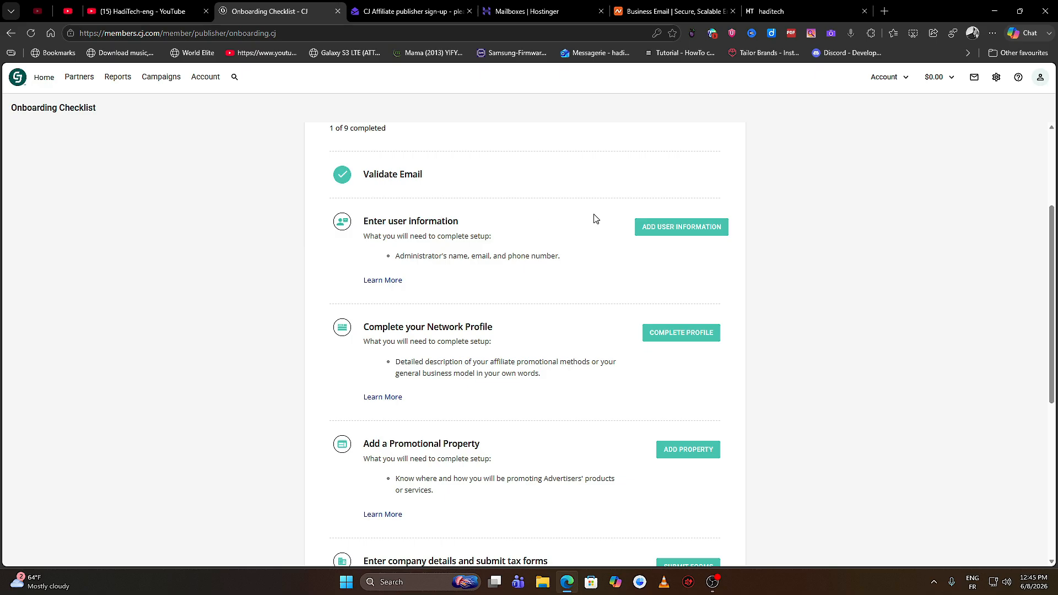
left_click(683, 231)
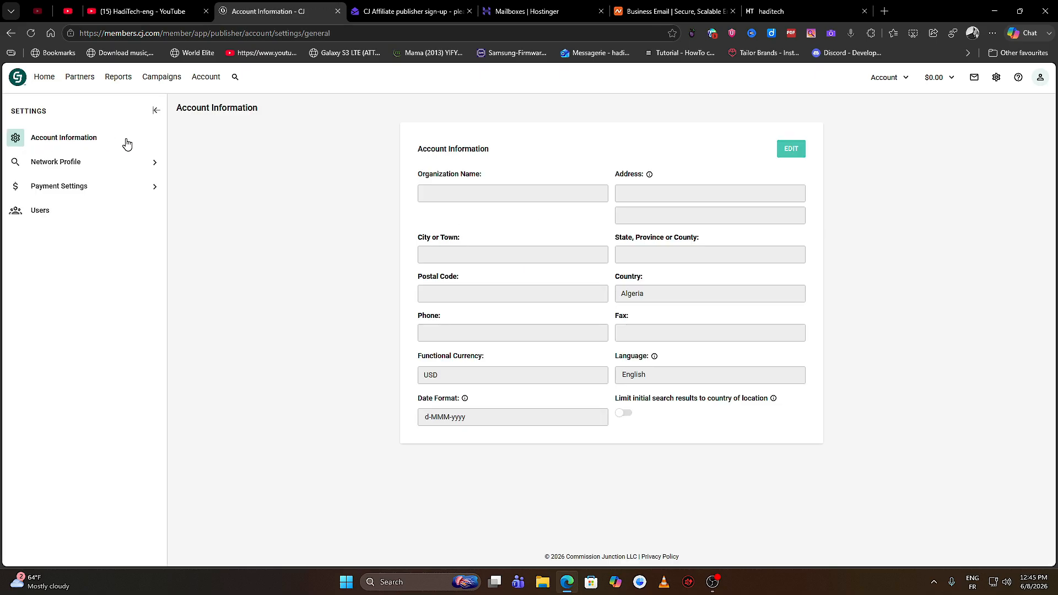
left_click(798, 150)
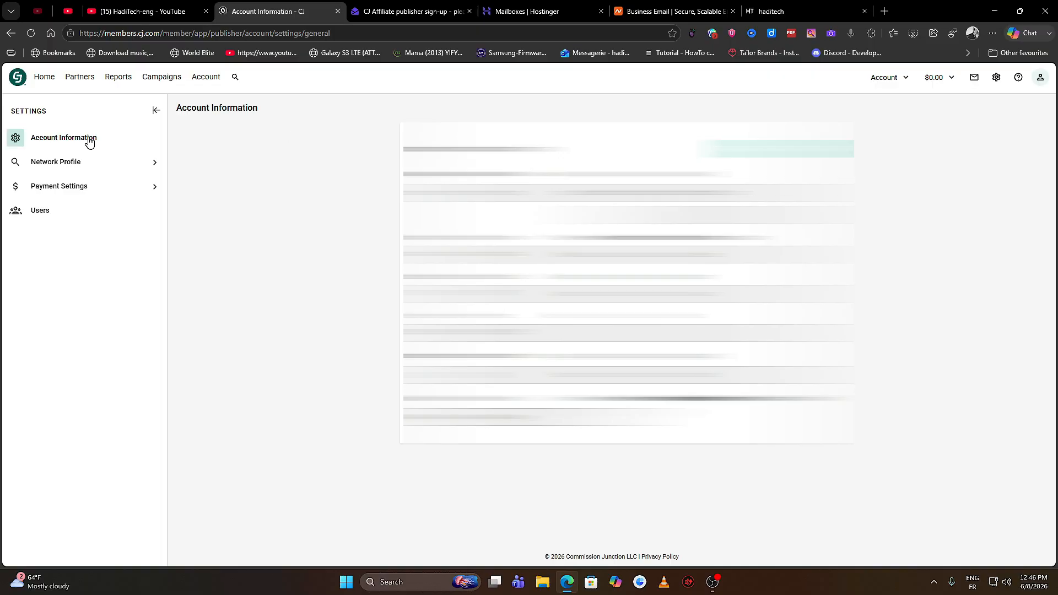
Step: Paste and save a network profile description introducing a data-driven digital media and content publishing company specializing in high-authority SEO
left_click(95, 164)
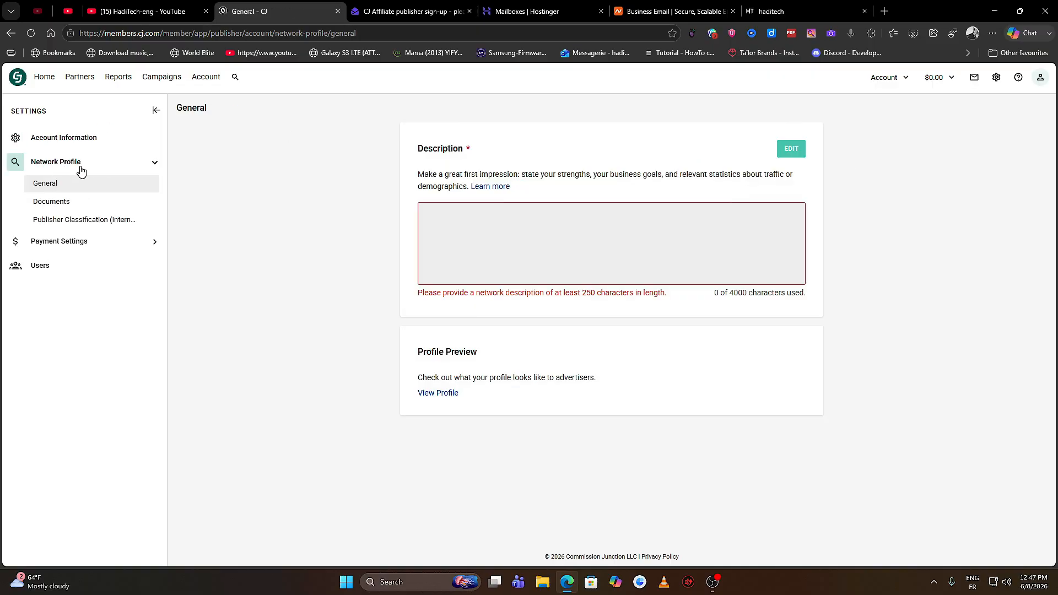
left_click(793, 152)
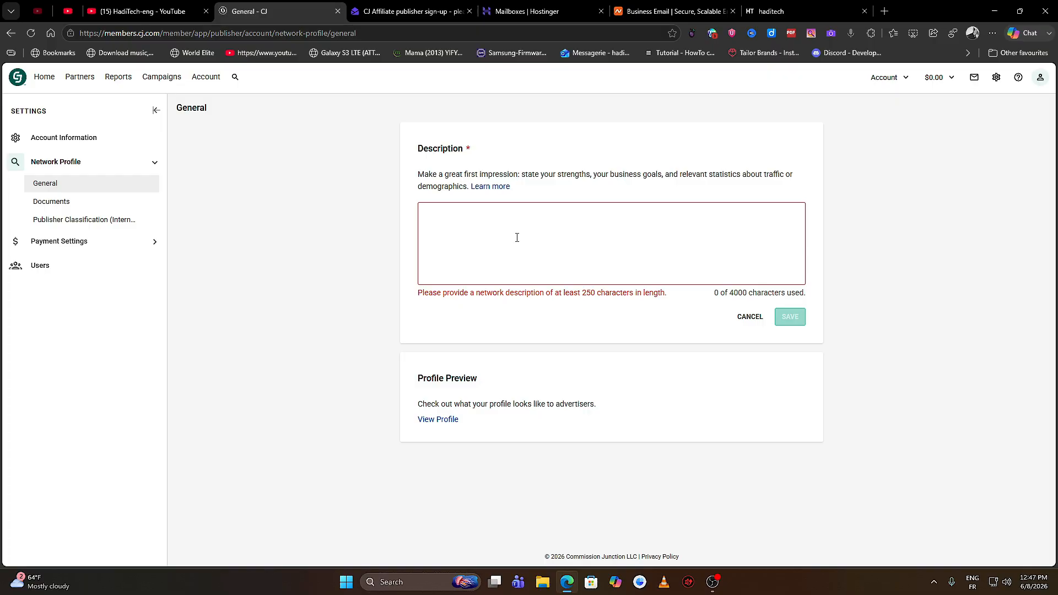
left_click(516, 238)
key("ctrl+v")
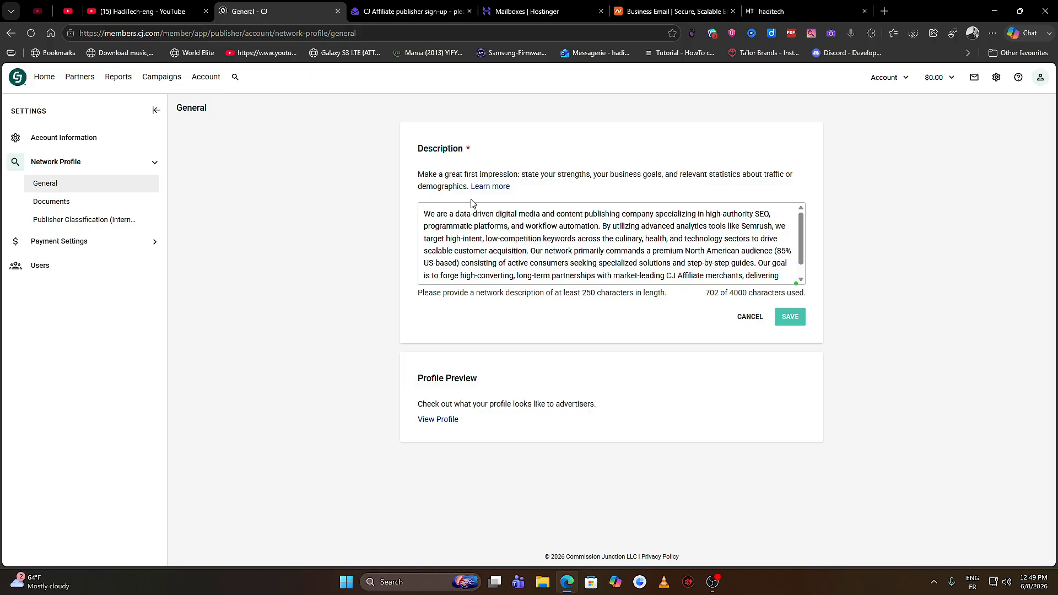
left_click(788, 317)
Step: View the network profile's Documents and Publisher Classification pages
left_click(77, 207)
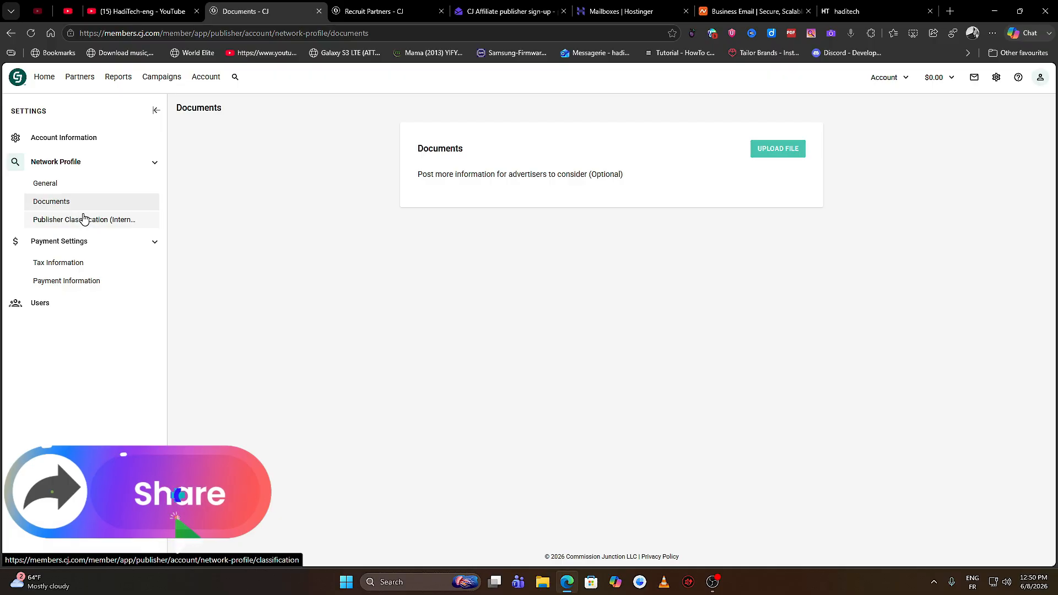
left_click(85, 223)
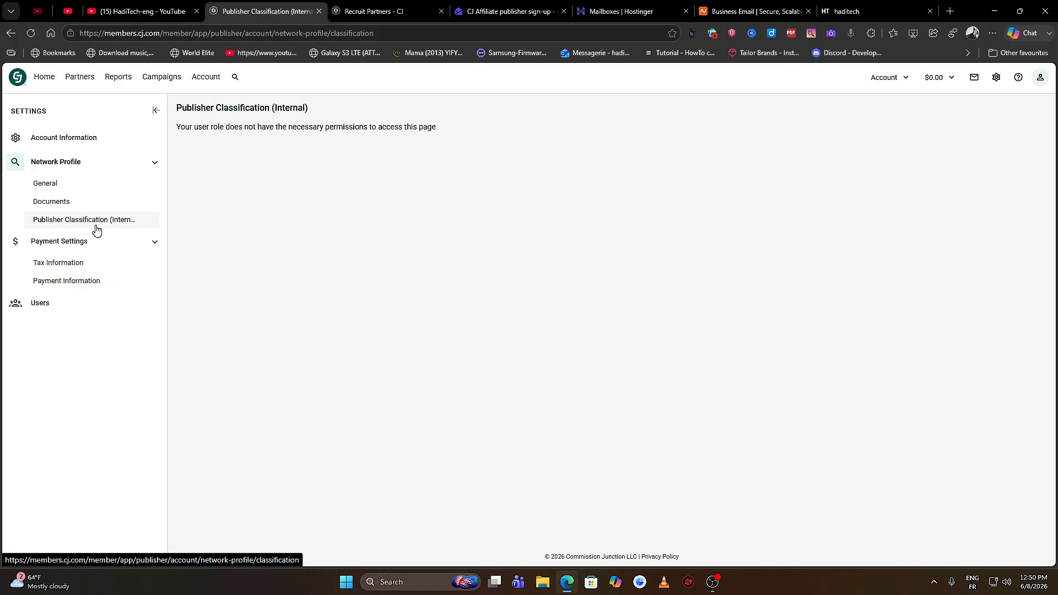
Step: Open the tax information for editing, choose the W-8BEN-E form and look over its parts
left_click(84, 264)
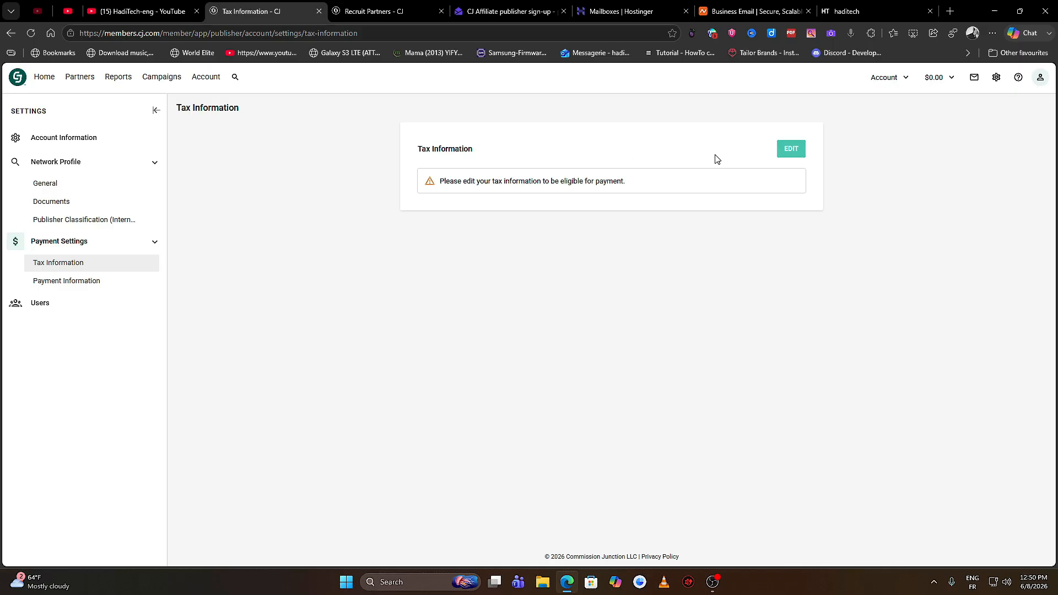
left_click(793, 151)
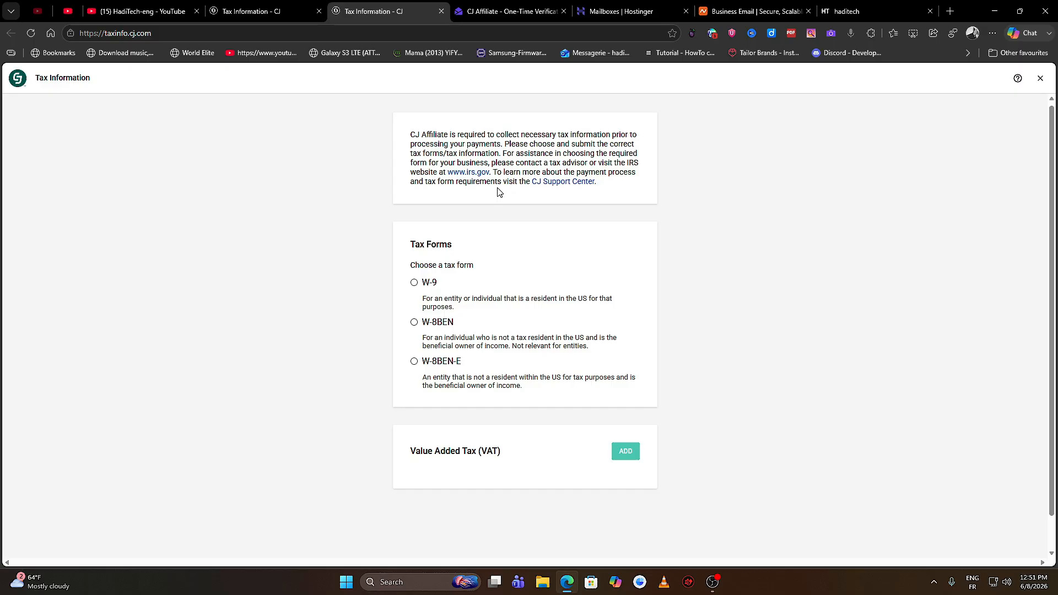
scroll(498, 193, "down", 1)
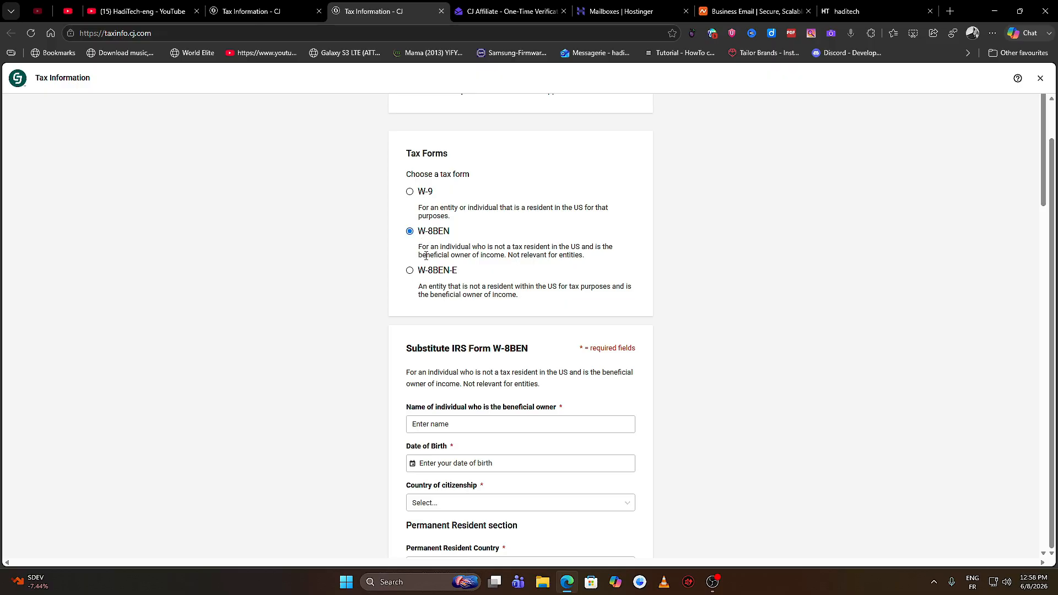
left_click(425, 270)
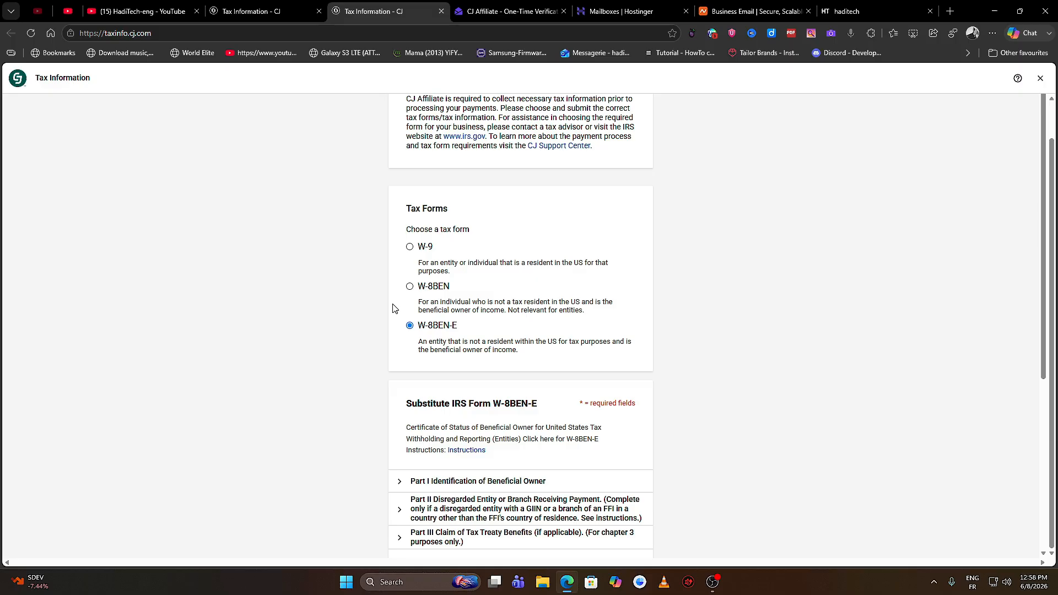
scroll(395, 308, "down", 5)
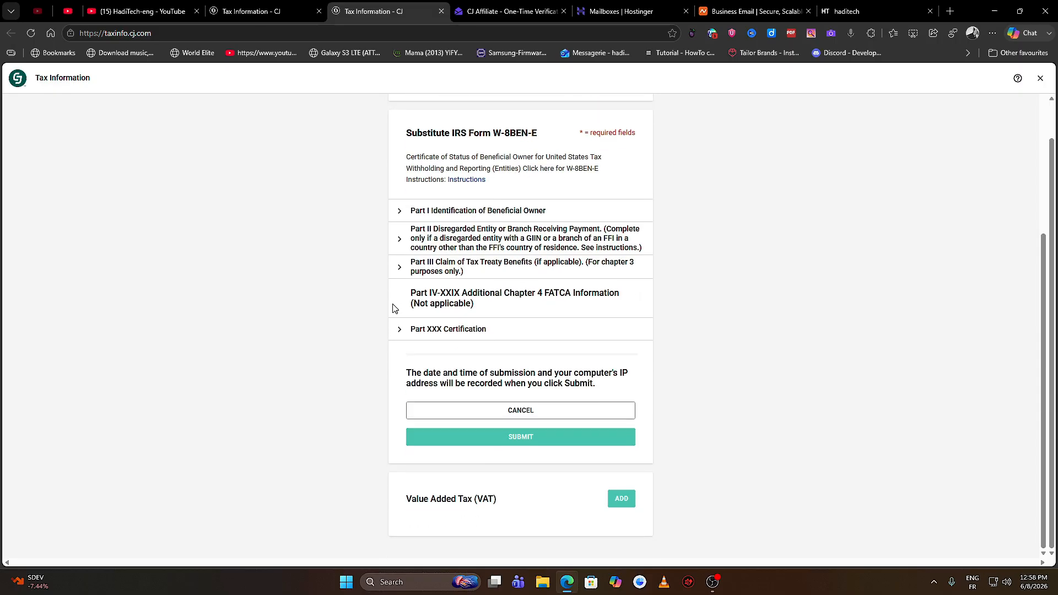
scroll(432, 209, "up", 3)
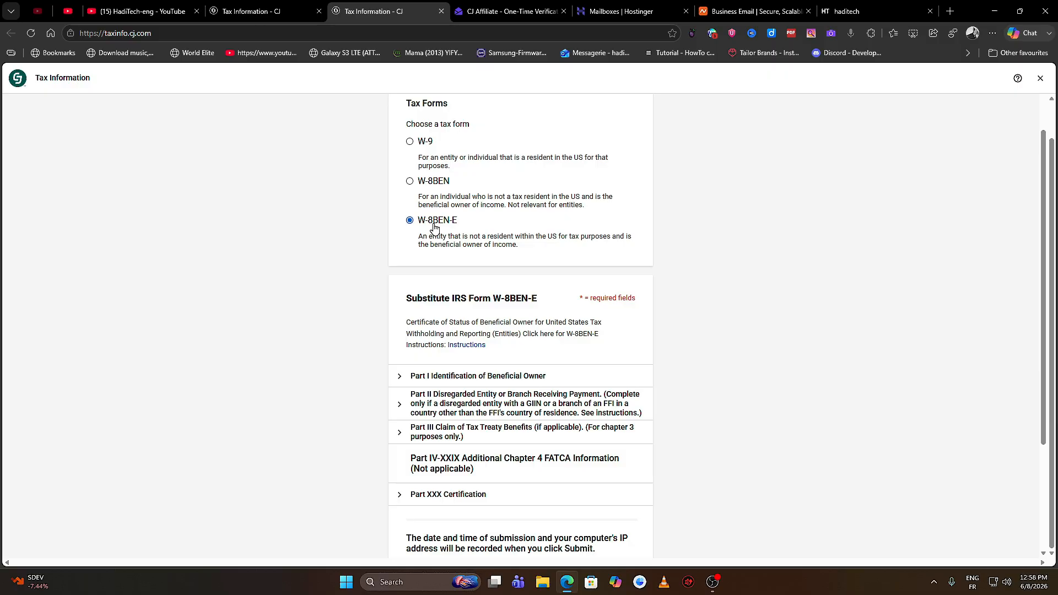
Step: Compare the W-8BEN and W-8BEN-E tax form options and look over the form below them
left_click(440, 185)
left_click(422, 328)
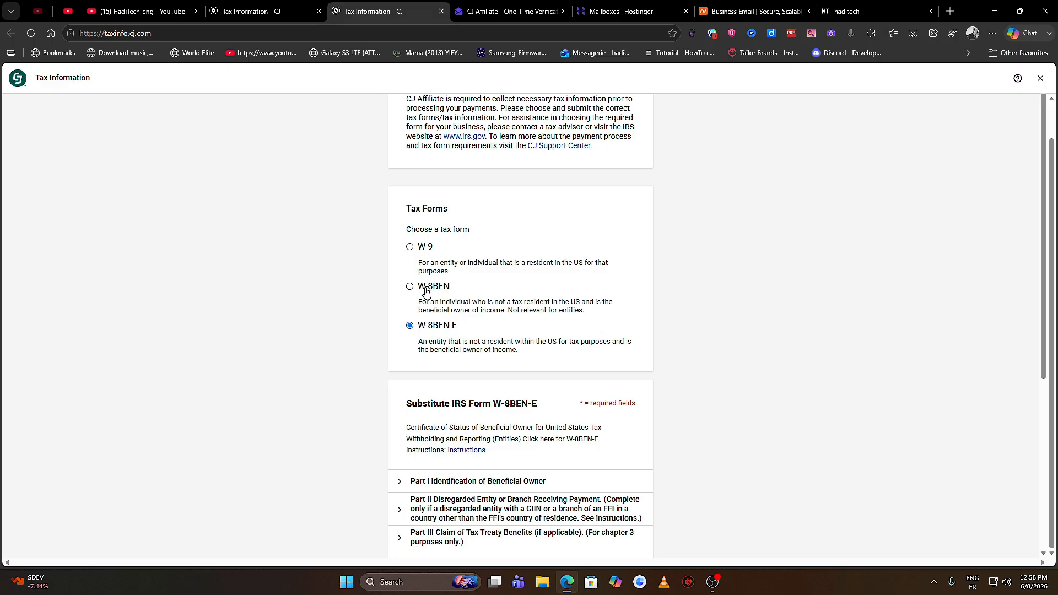
scroll(425, 292, "down", 4)
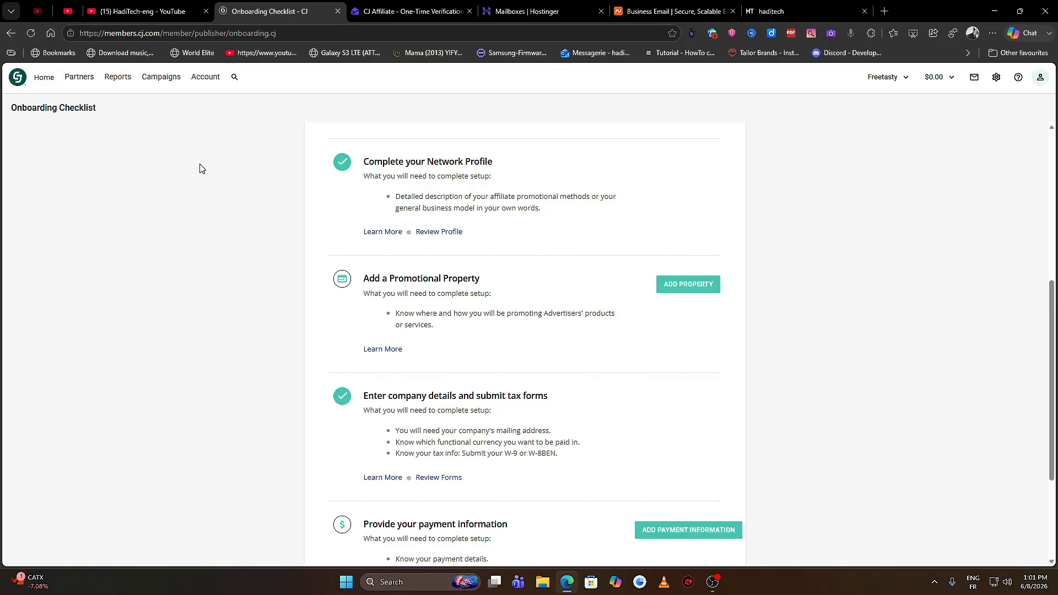
left_click(681, 291)
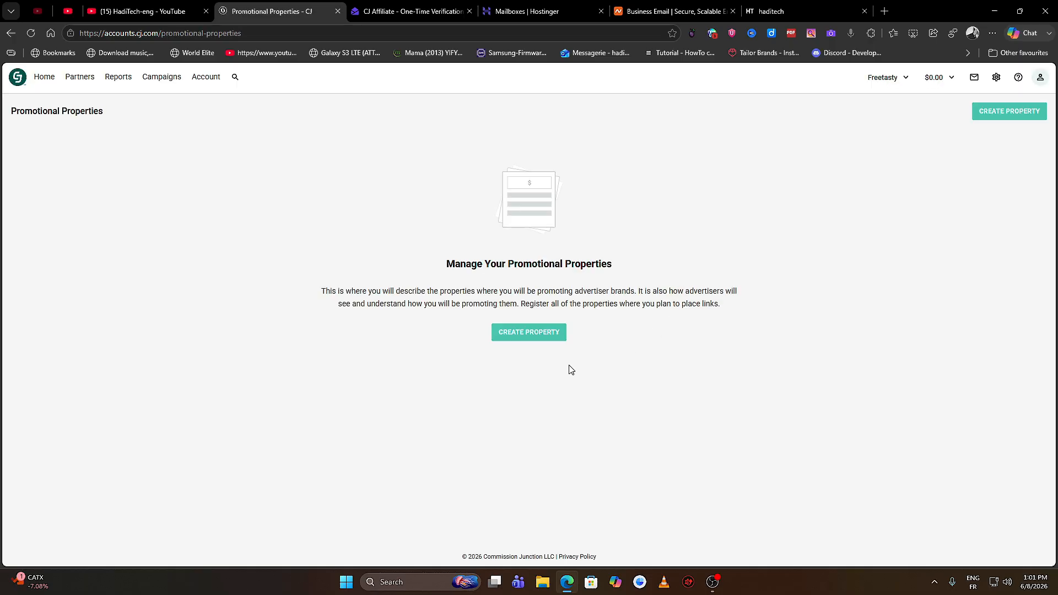
left_click(516, 336)
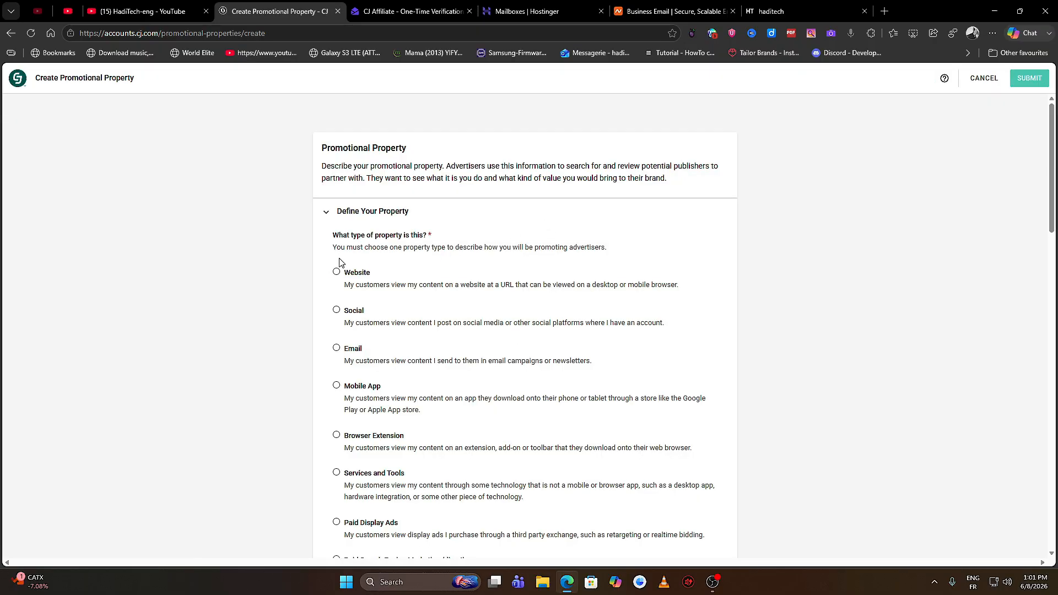
scroll(340, 275, "down", 2)
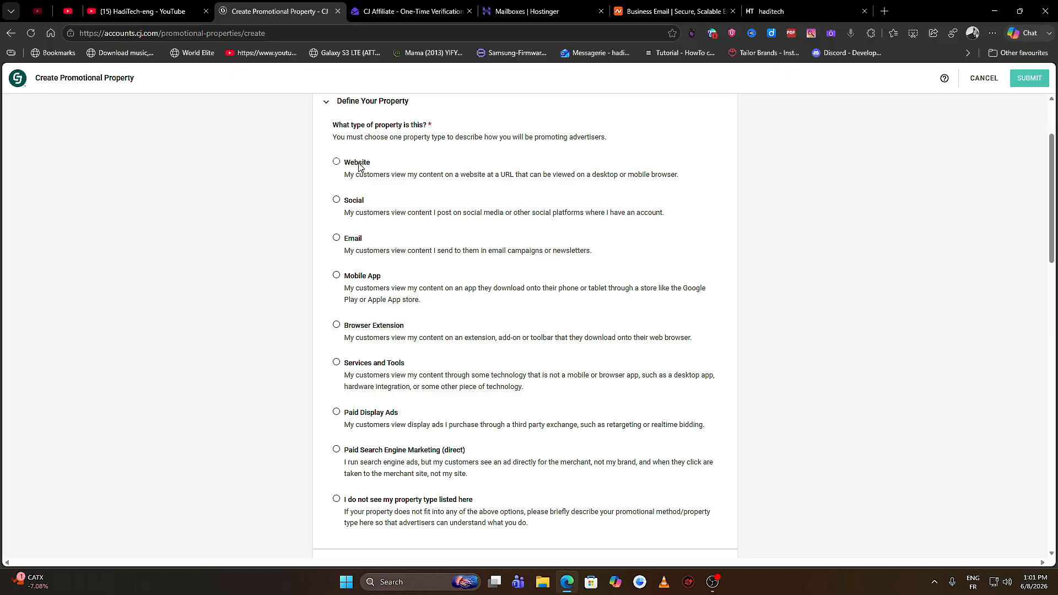
left_click(359, 166)
left_click(371, 214)
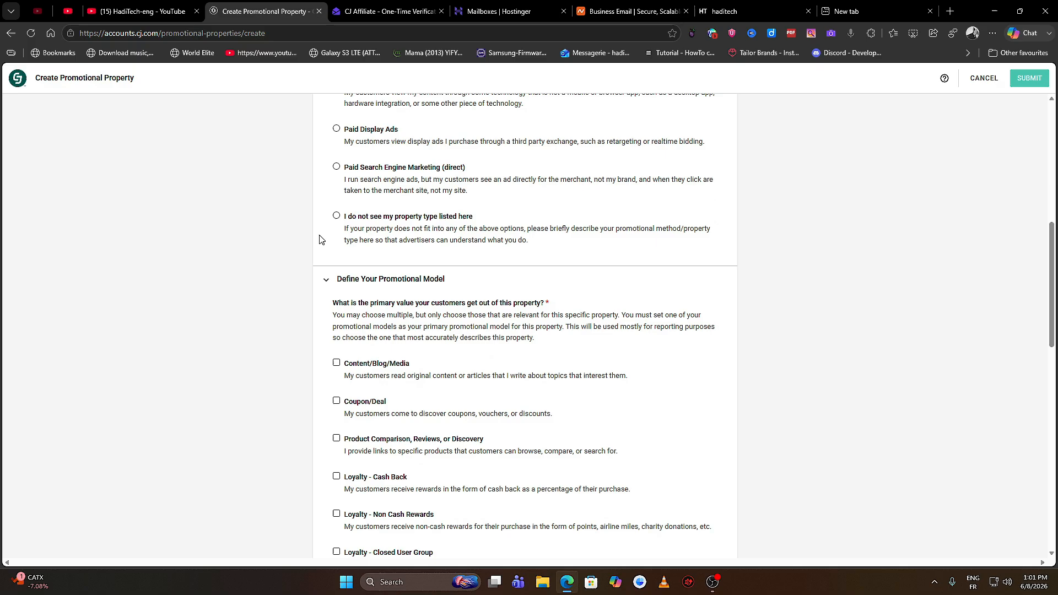
scroll(301, 220, "up", 9)
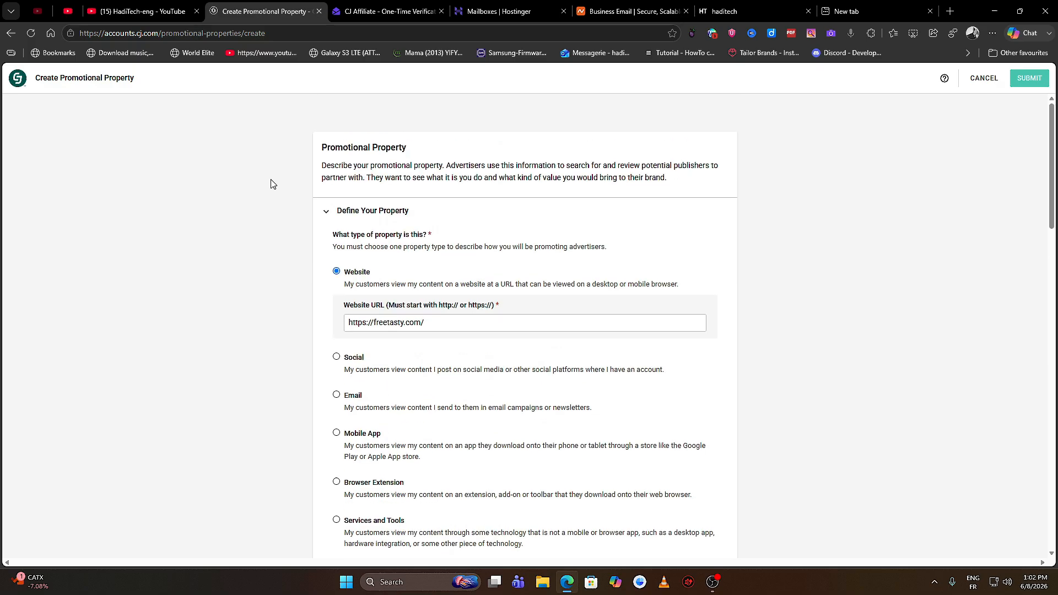
Step: Select Content/Blog/Media as the property's promotional model and set it as the primary promotional model
scroll(270, 184, "down", 3)
scroll(270, 184, "down", 5)
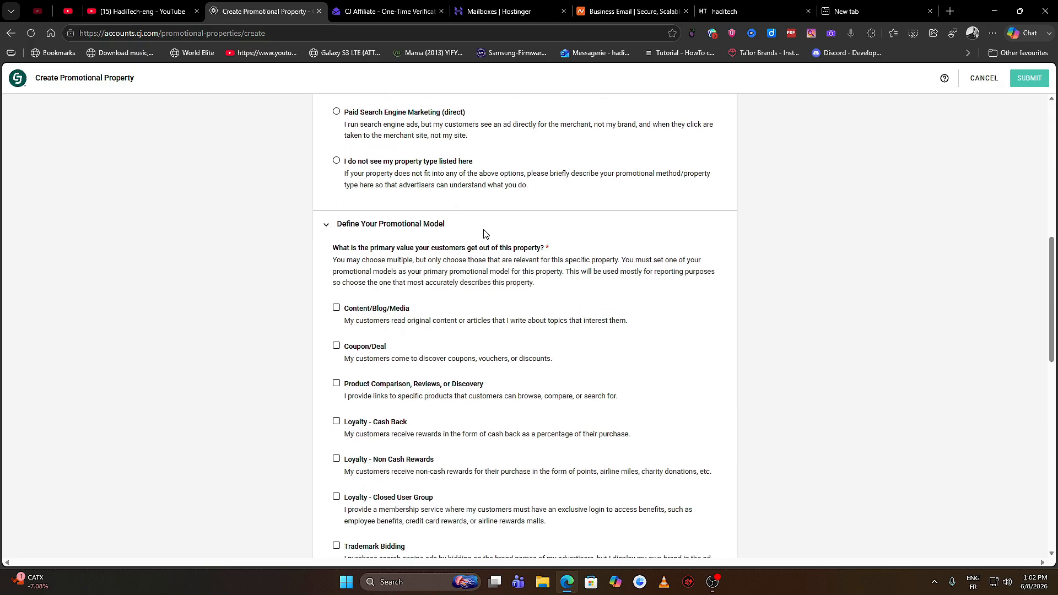
scroll(298, 243, "down", 1)
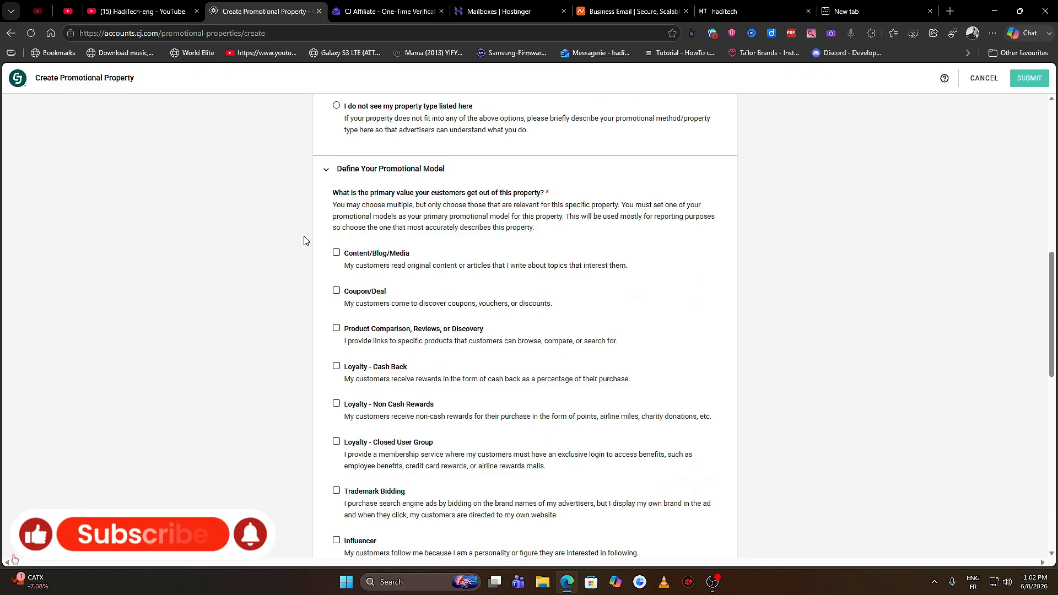
scroll(304, 240, "down", 3)
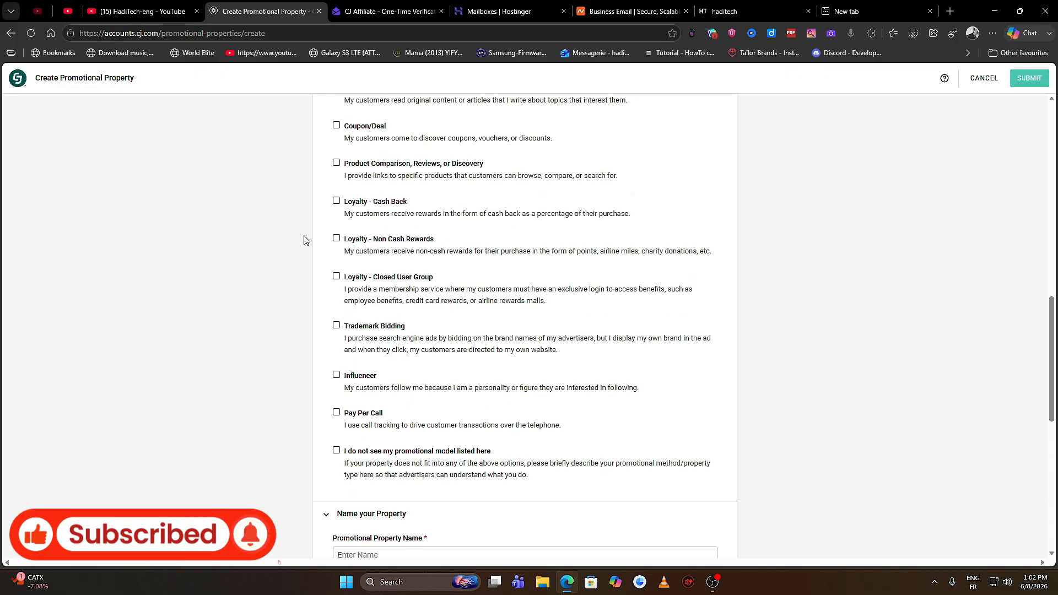
scroll(304, 240, "up", 1)
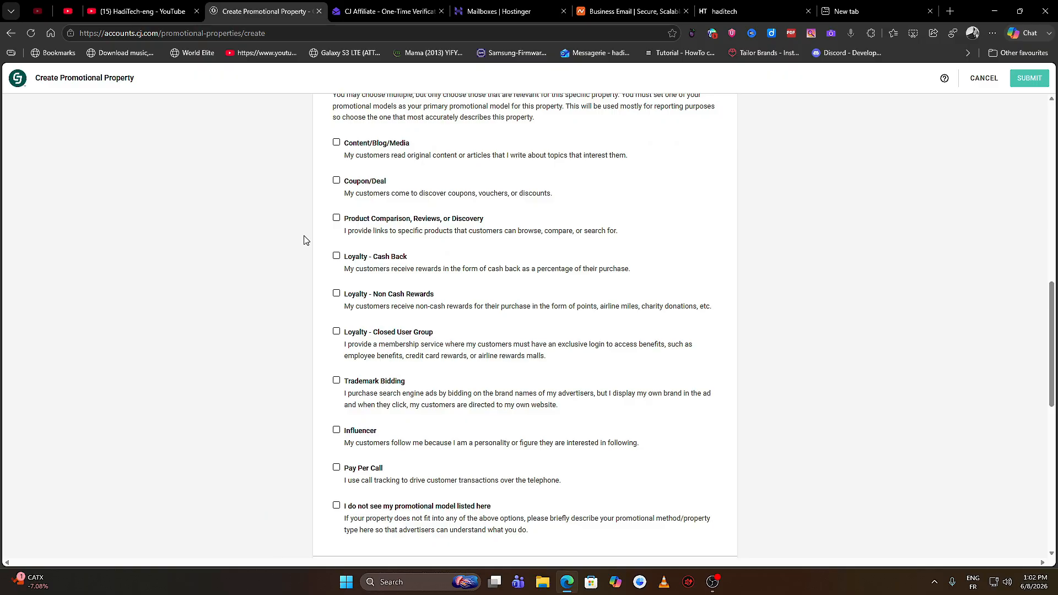
left_click(370, 144)
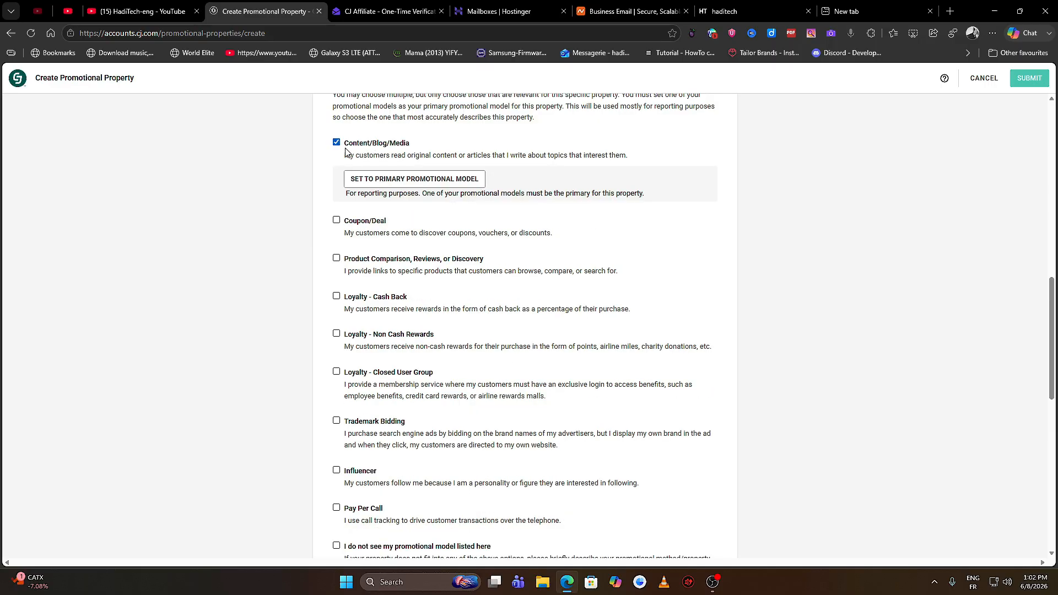
left_click(422, 177)
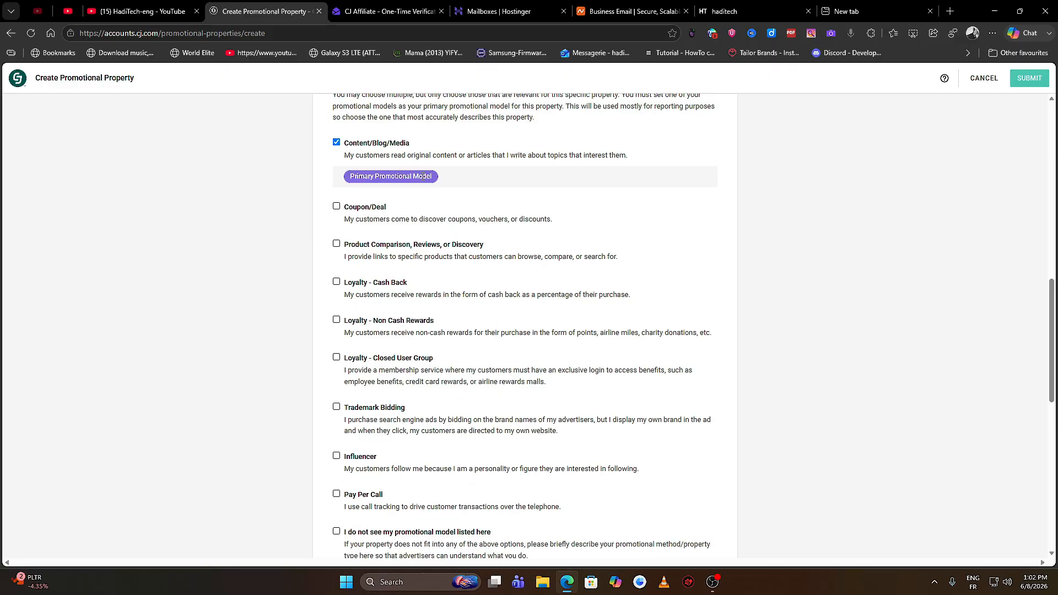
scroll(441, 238, "down", 3)
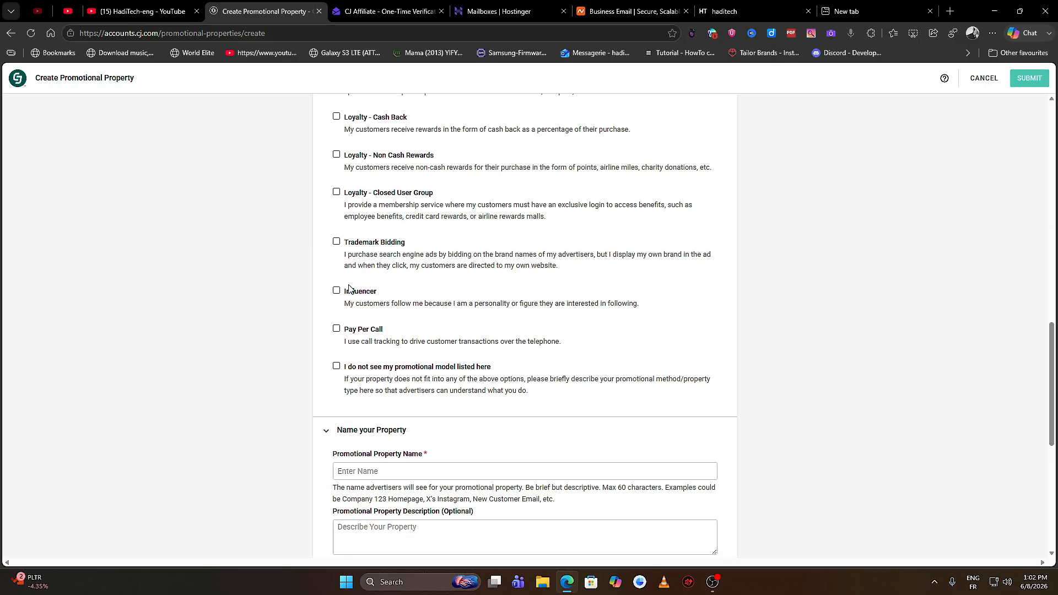
left_click(336, 290)
left_click(337, 291)
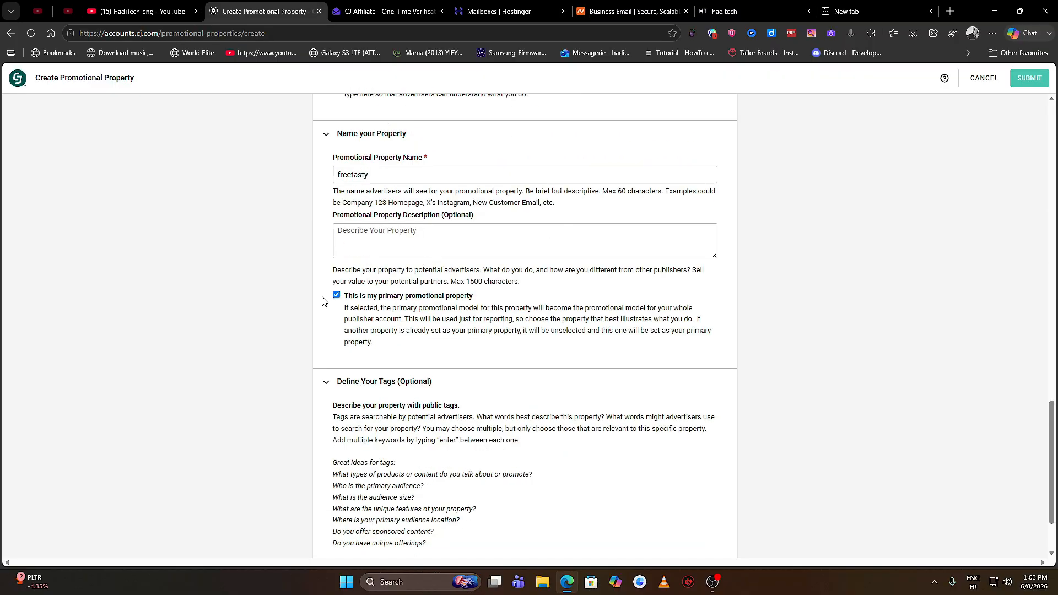
Step: Name the property freetasty, keep it marked as the primary promotional property, and submit it
left_click(336, 293)
scroll(454, 308, "down", 3)
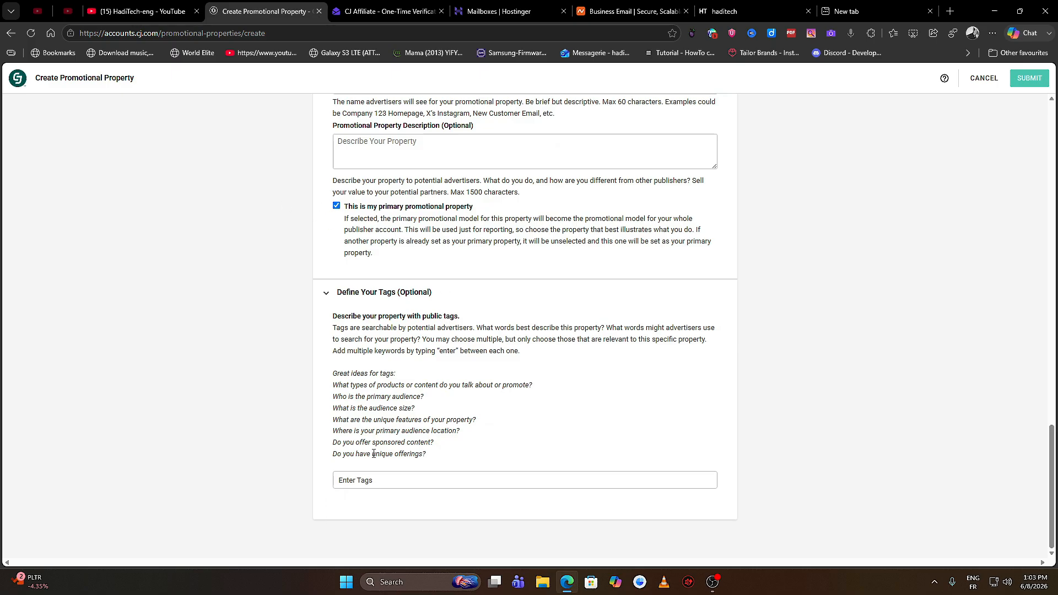
scroll(401, 276, "up", 5)
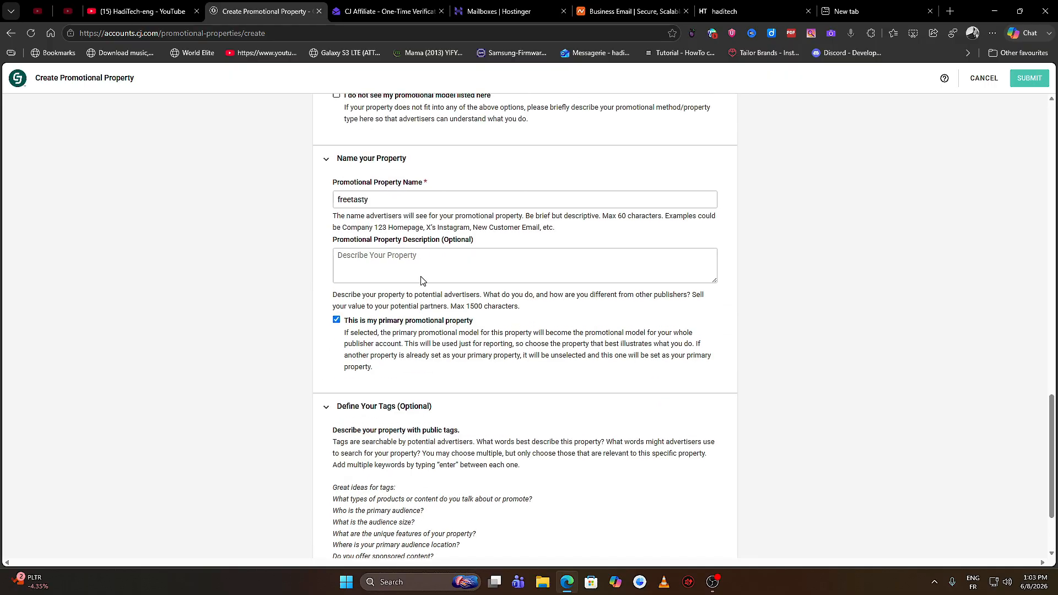
scroll(435, 270, "up", 3)
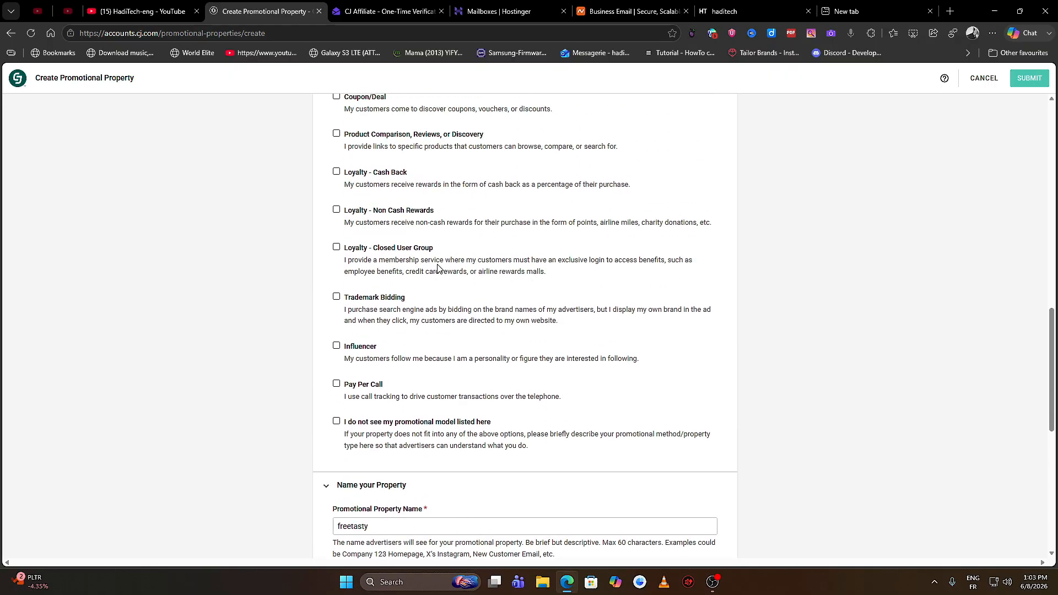
left_click(1023, 81)
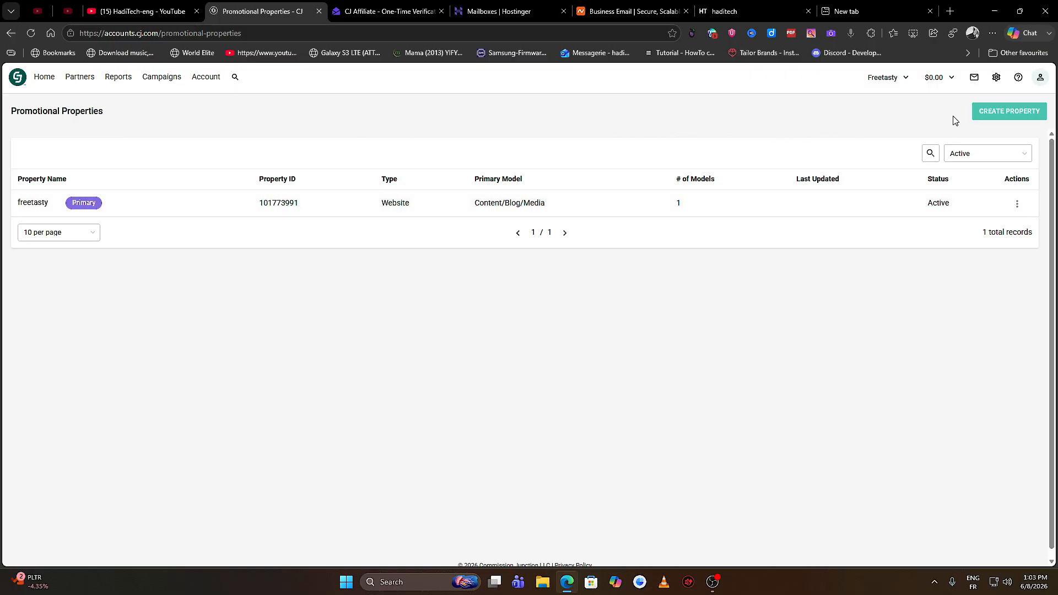
Step: Start a second promotional property and choose Social as its type
left_click(991, 114)
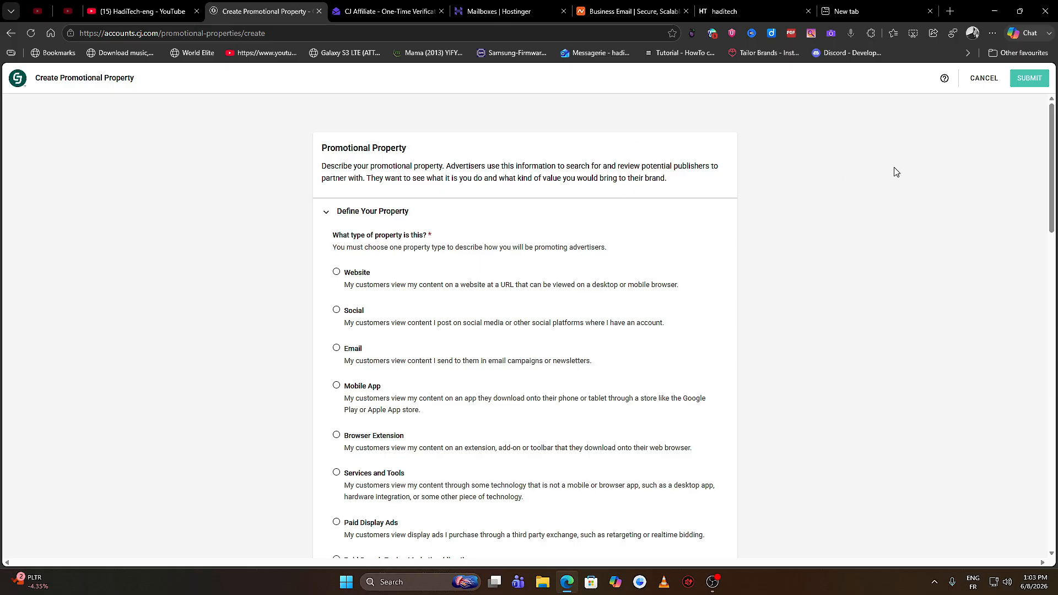
left_click(336, 310)
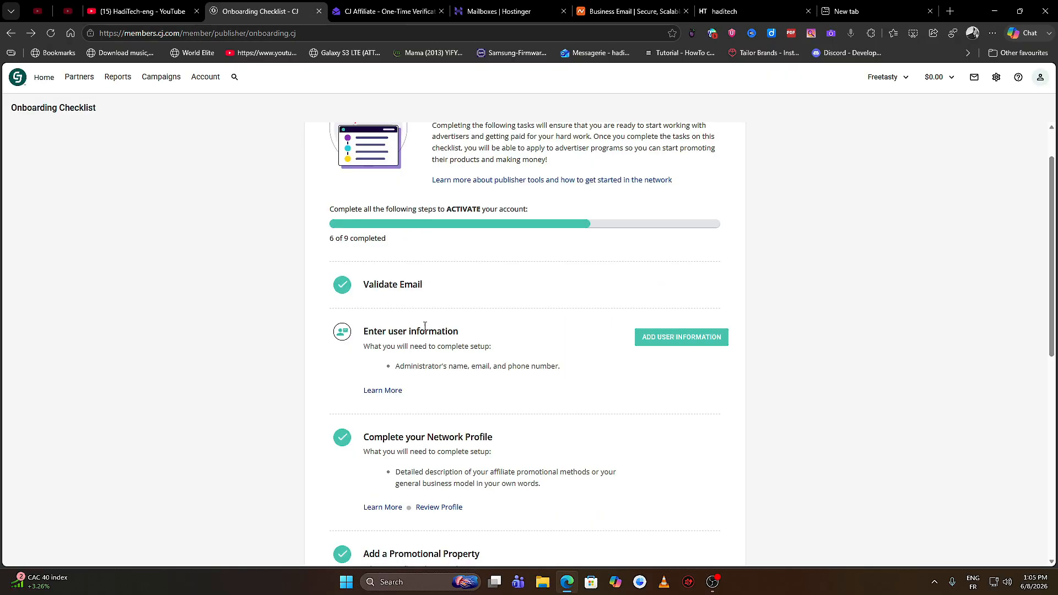
Step: Edit the superuser from the checklist's user information task, enter the first name, last name and phone number, and save
left_click(655, 343)
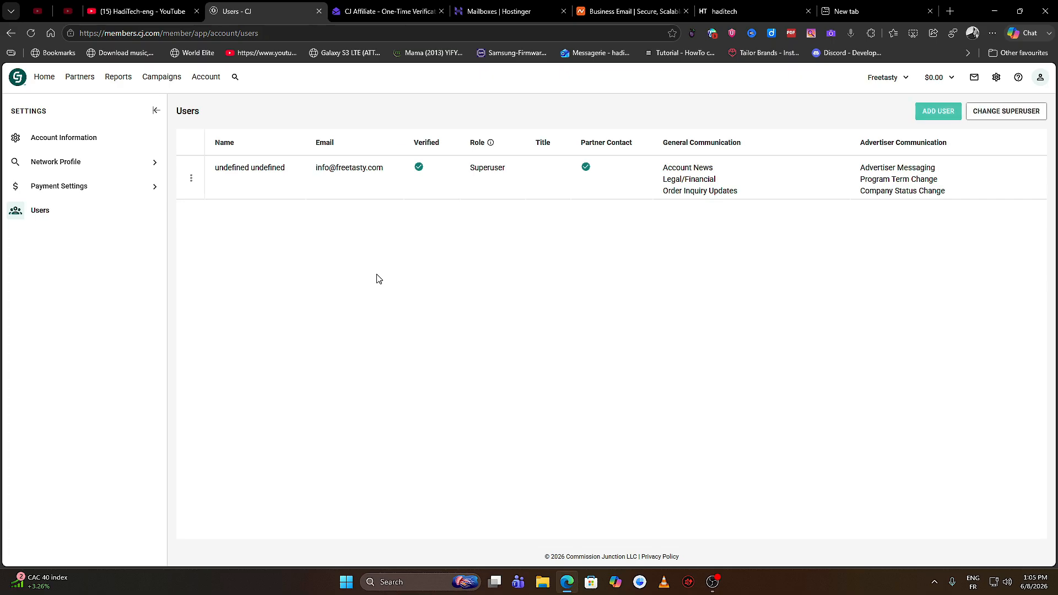
left_click(191, 177)
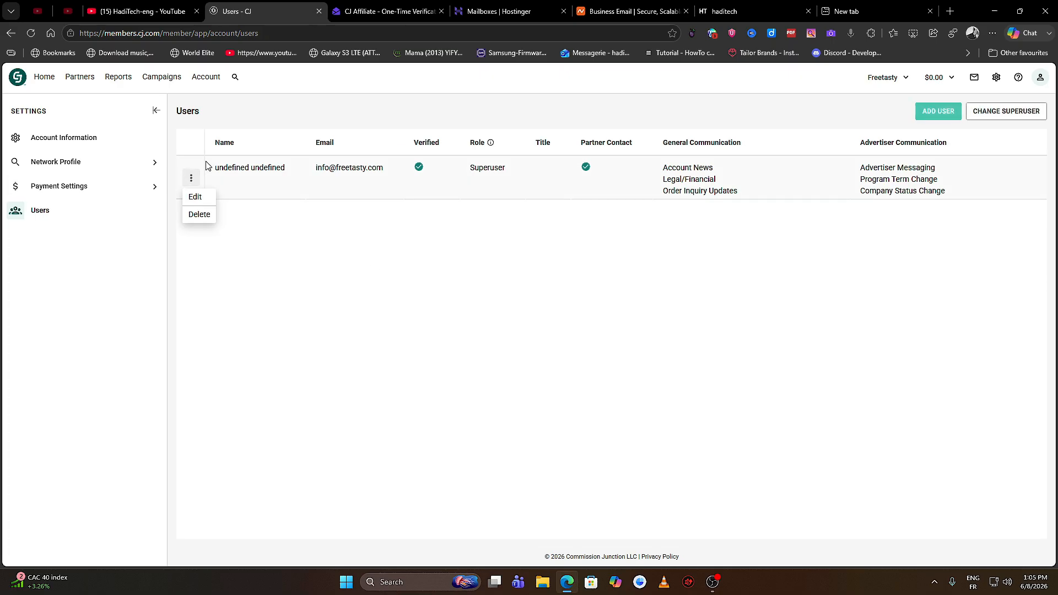
left_click(195, 197)
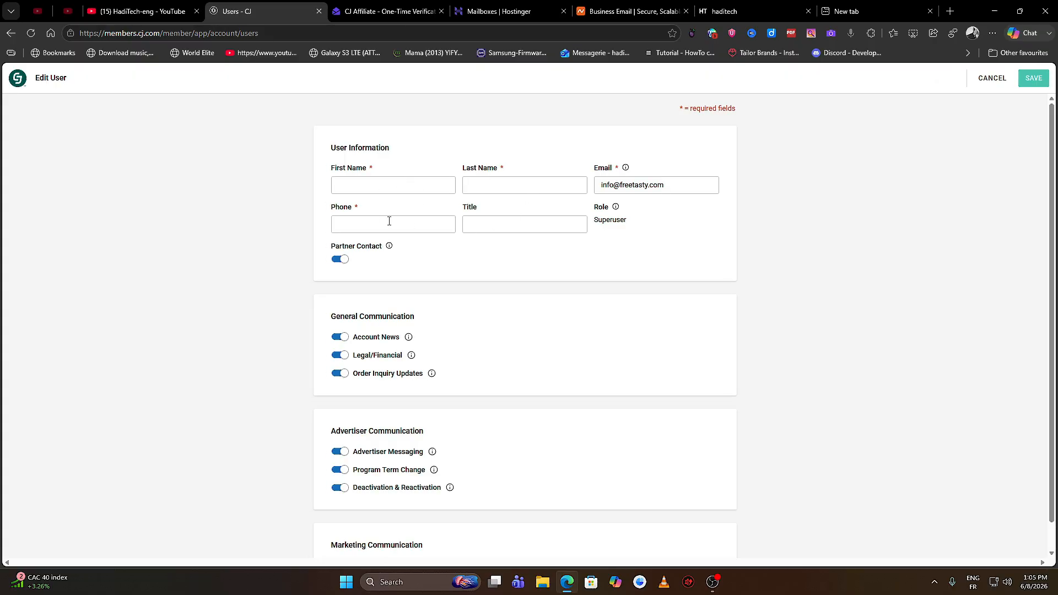
key("Escape")
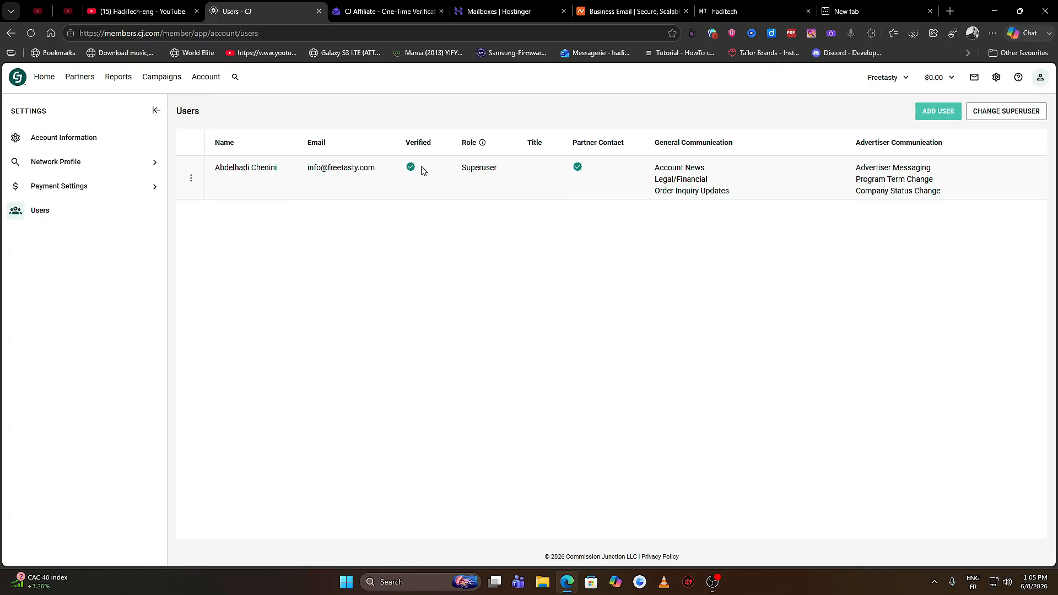
Step: Return to the onboarding checklist, go to its payment information task and open the payment information for editing
left_click(43, 78)
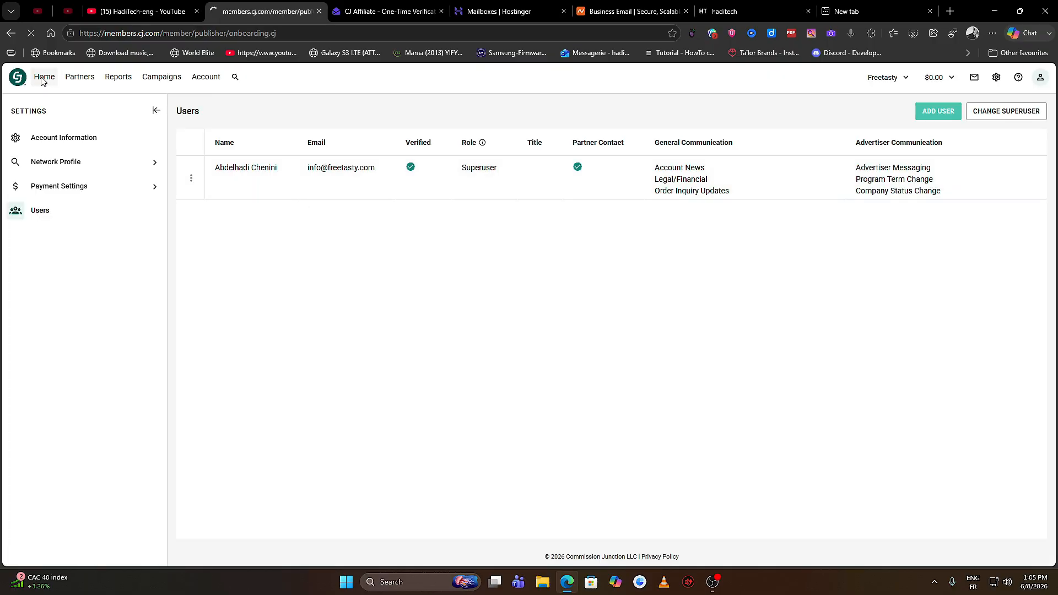
scroll(470, 350, "down", 4)
scroll(423, 227, "up", 1)
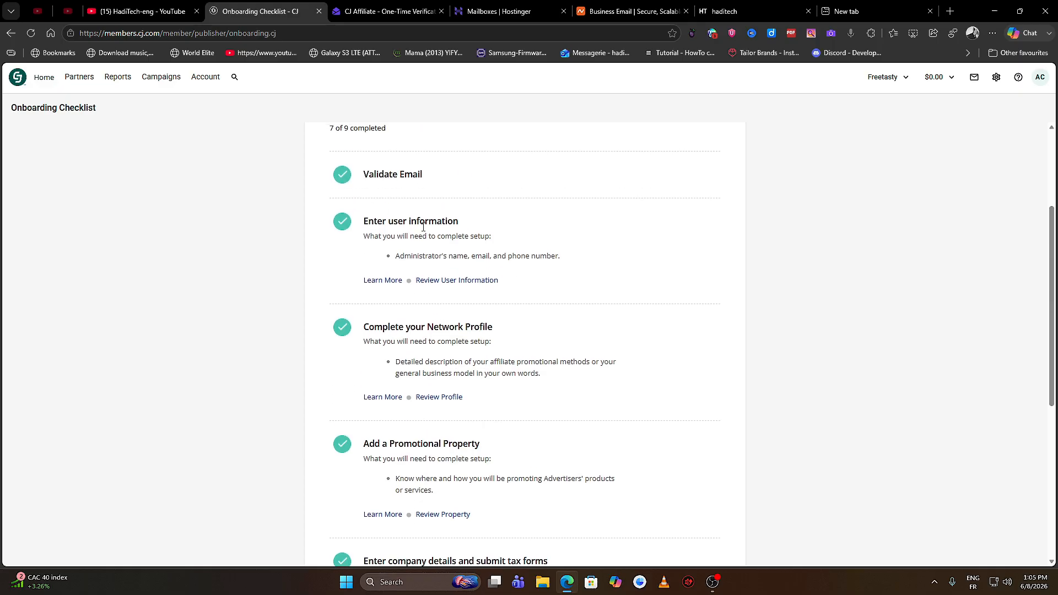
scroll(386, 247, "down", 6)
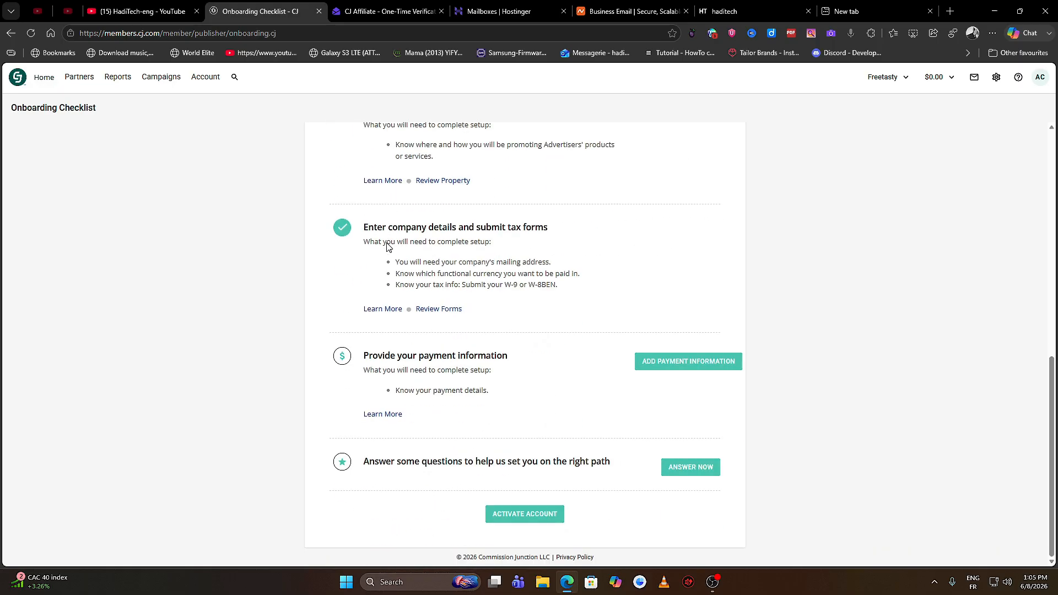
scroll(387, 247, "up", 1)
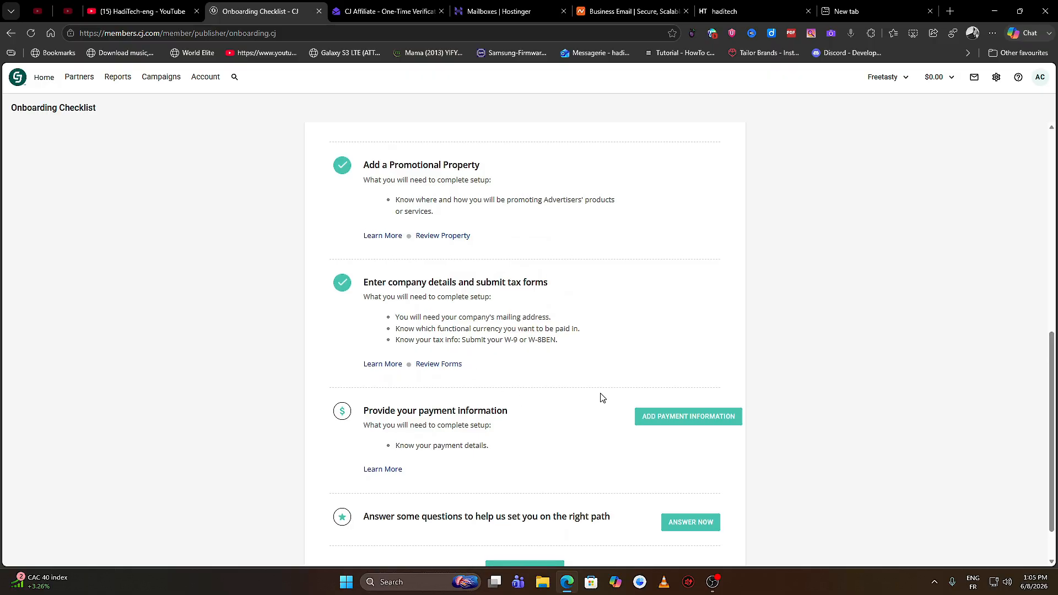
scroll(446, 359, "down", 1)
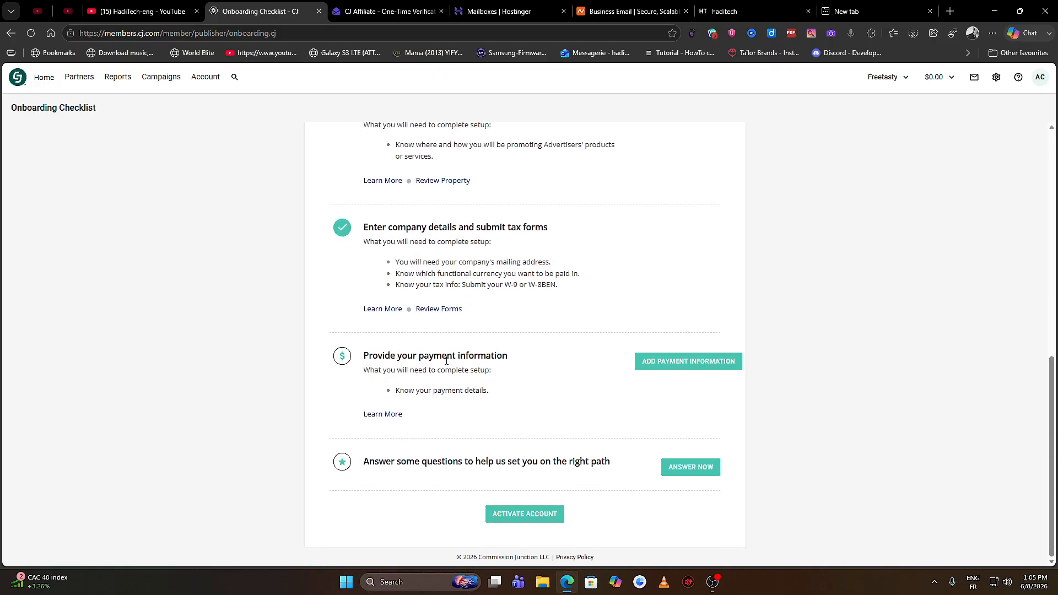
left_click(689, 362)
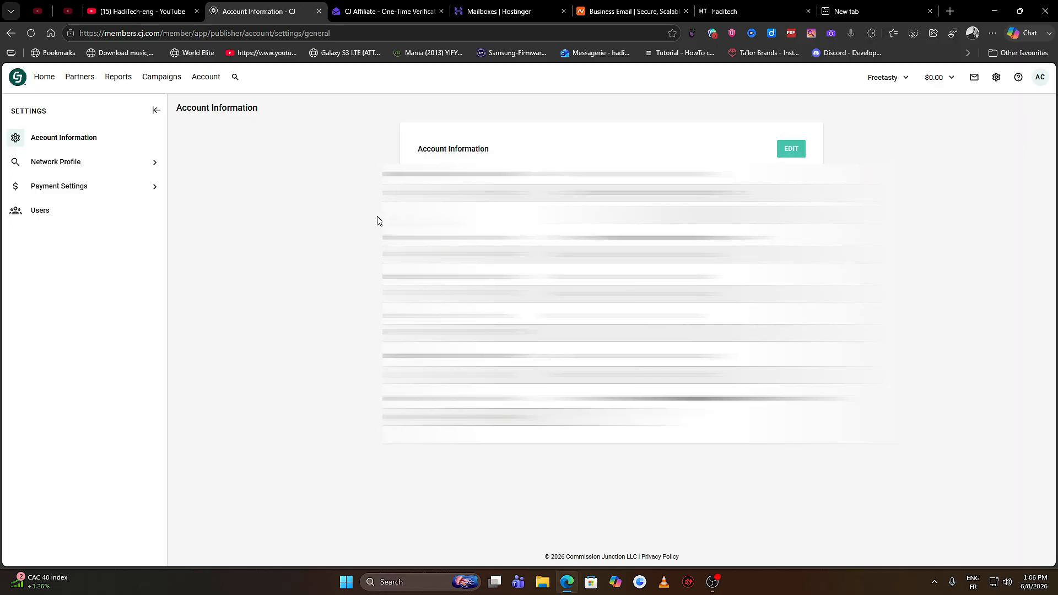
left_click(82, 187)
left_click(70, 231)
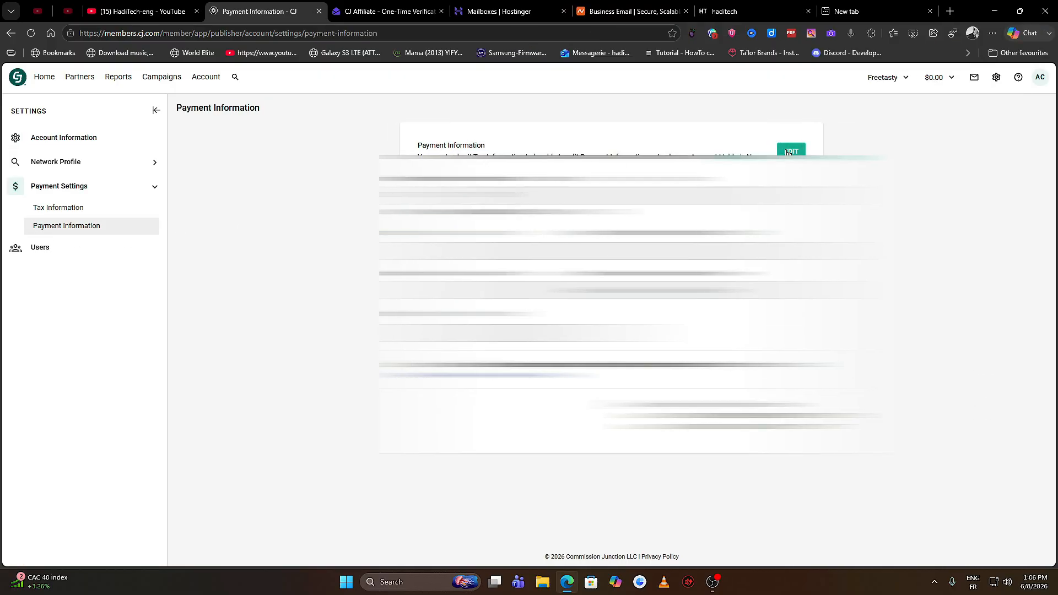
left_click(787, 152)
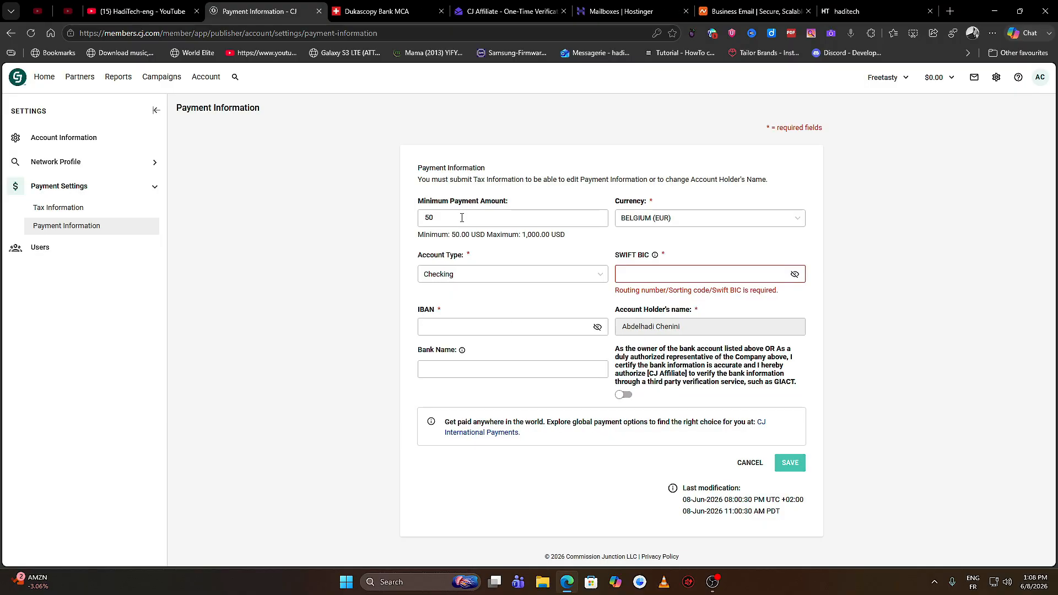
Step: Keep the minimum payment amount at 50, set the currency to SWITZERLAND (EUR), and leave the account type as Checking
left_click_drag(446, 218, 408, 220)
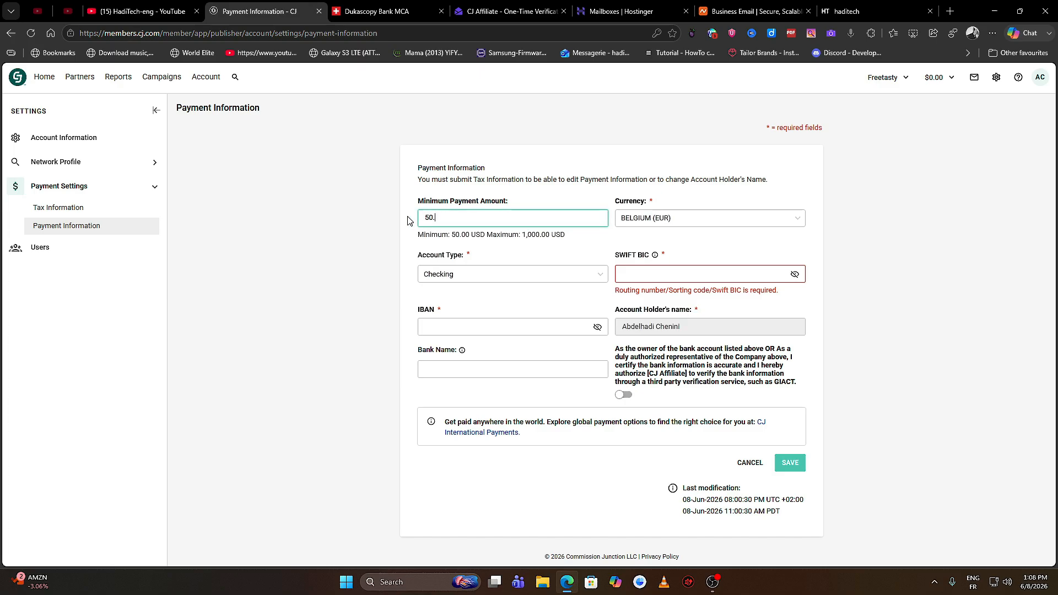
left_click(705, 220)
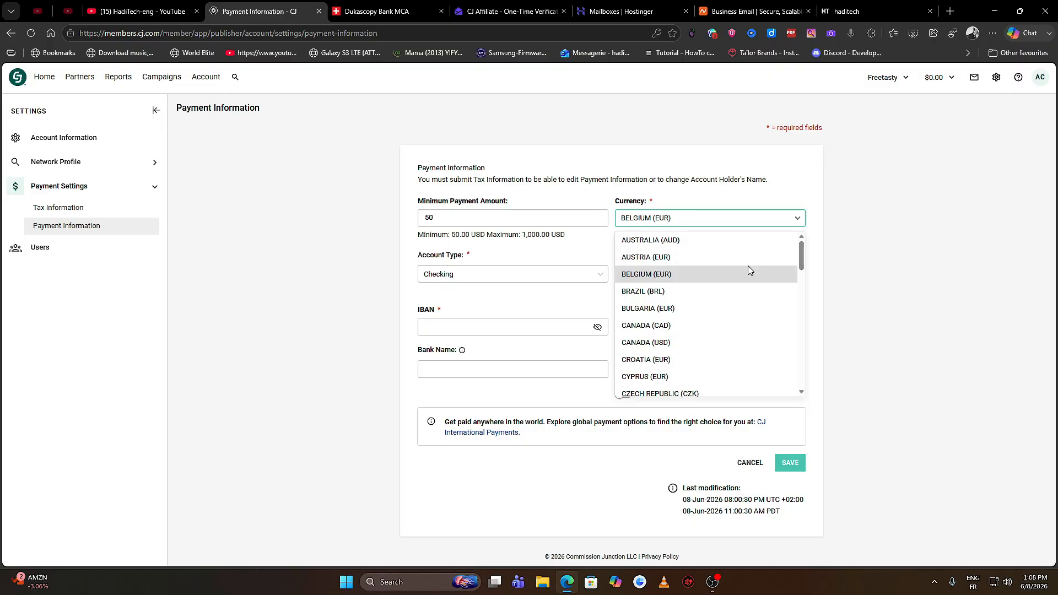
scroll(748, 265, "down", 2)
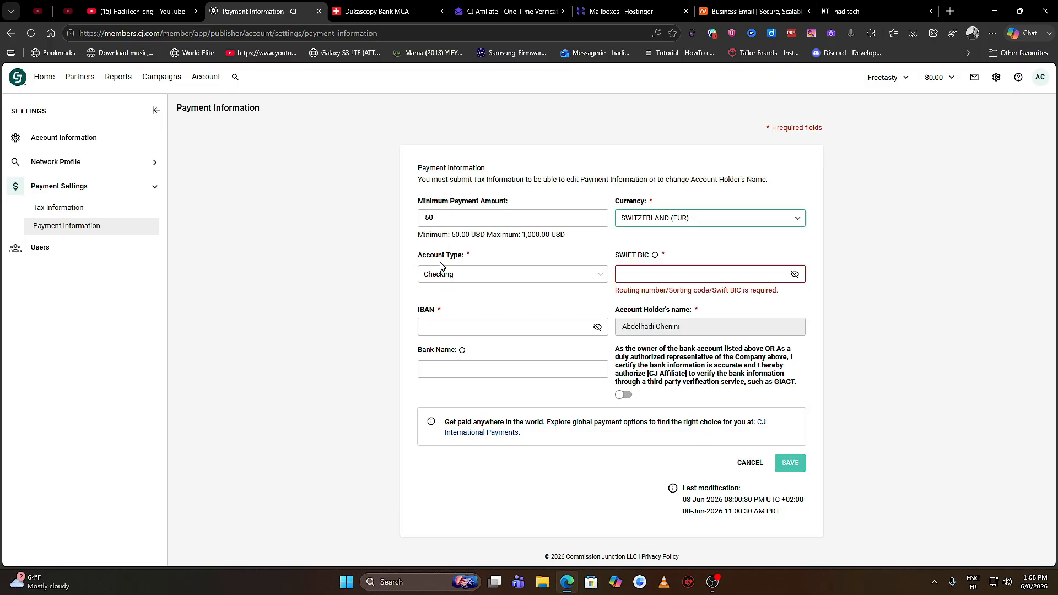
left_click(452, 275)
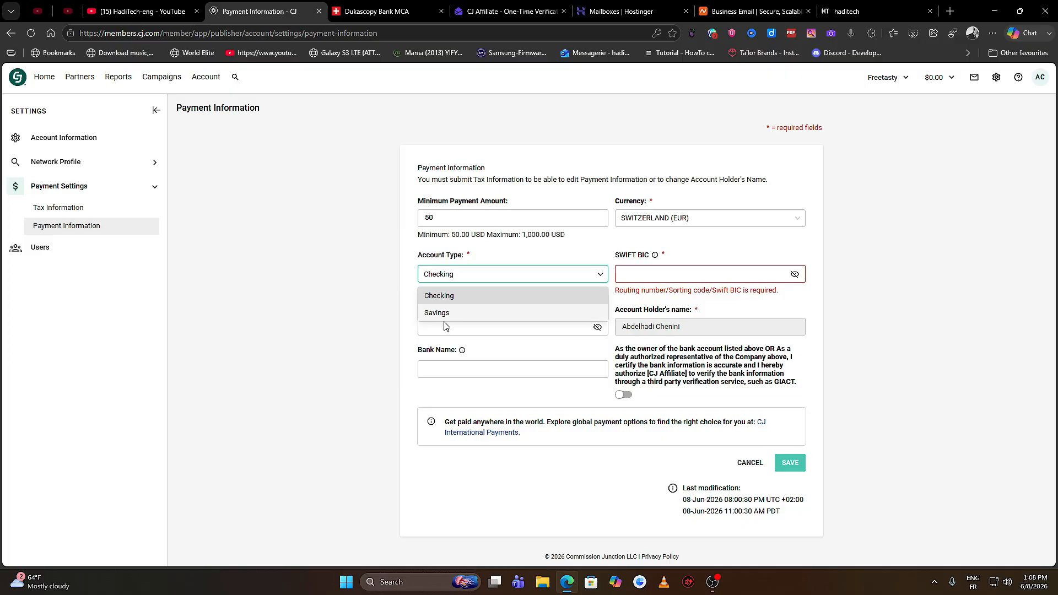
left_click(703, 246)
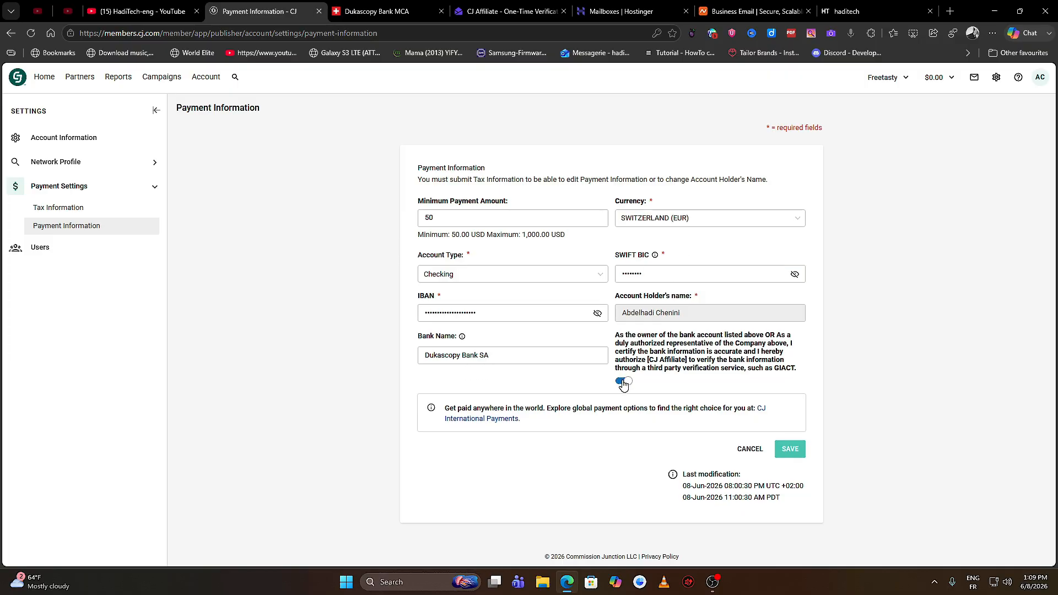
Step: Fill in the SWIFT BIC, IBAN and bank name Dukascopy Bank SA, authorize bank verification, and save the payment information
left_click(623, 381)
left_click(783, 450)
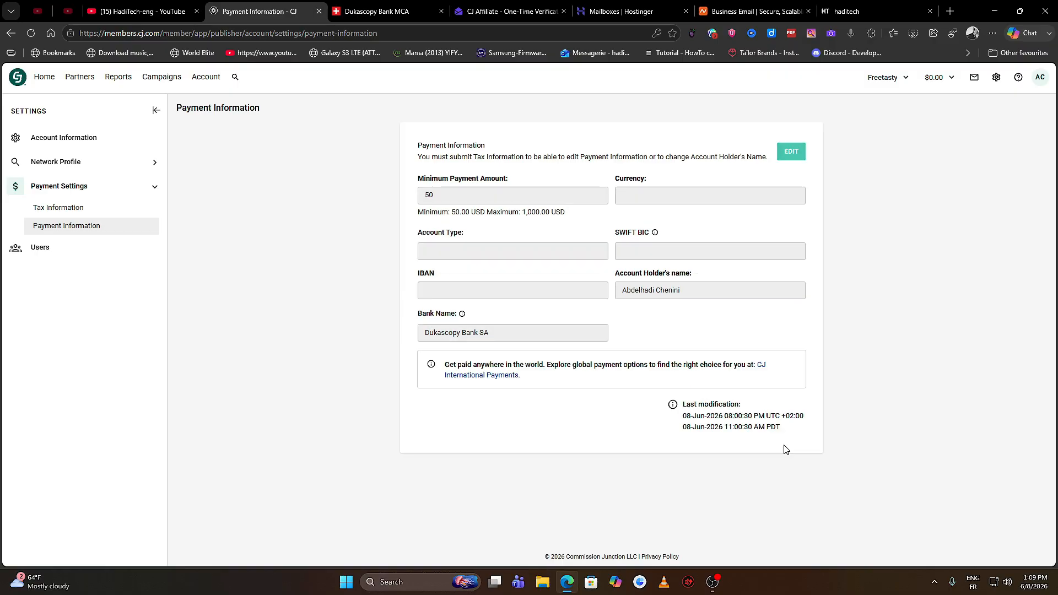
Step: Return to the onboarding checklist, answer No to all four questions about network, browser extension, agency and rate card, and submit the answers
left_click(49, 77)
scroll(642, 349, "down", 2)
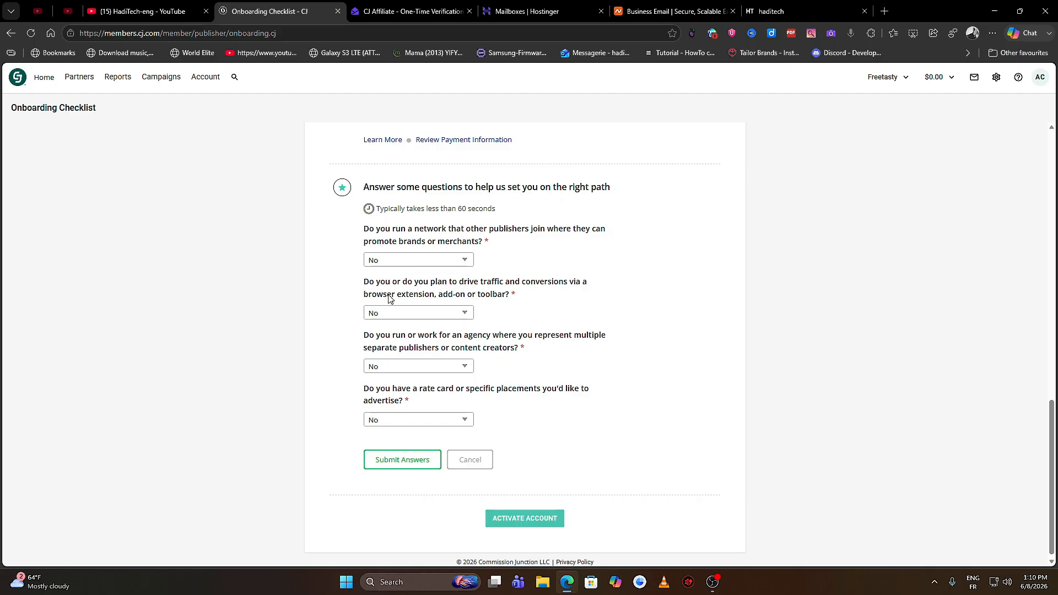
left_click(408, 458)
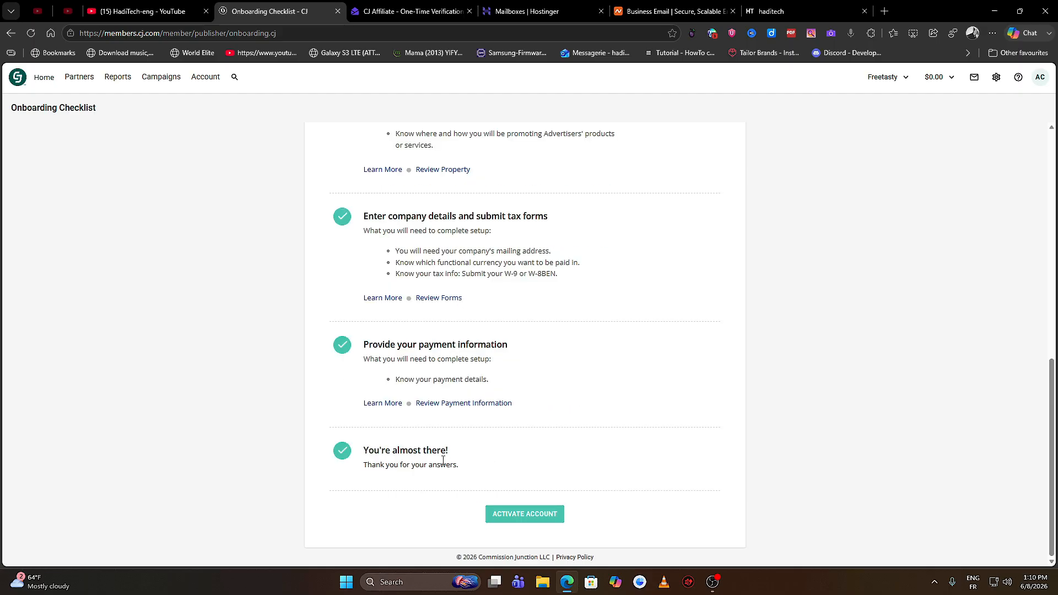
Step: Review the completed checklist tasks, activate the publisher account, and dismiss the activation notice
scroll(388, 387, "up", 1)
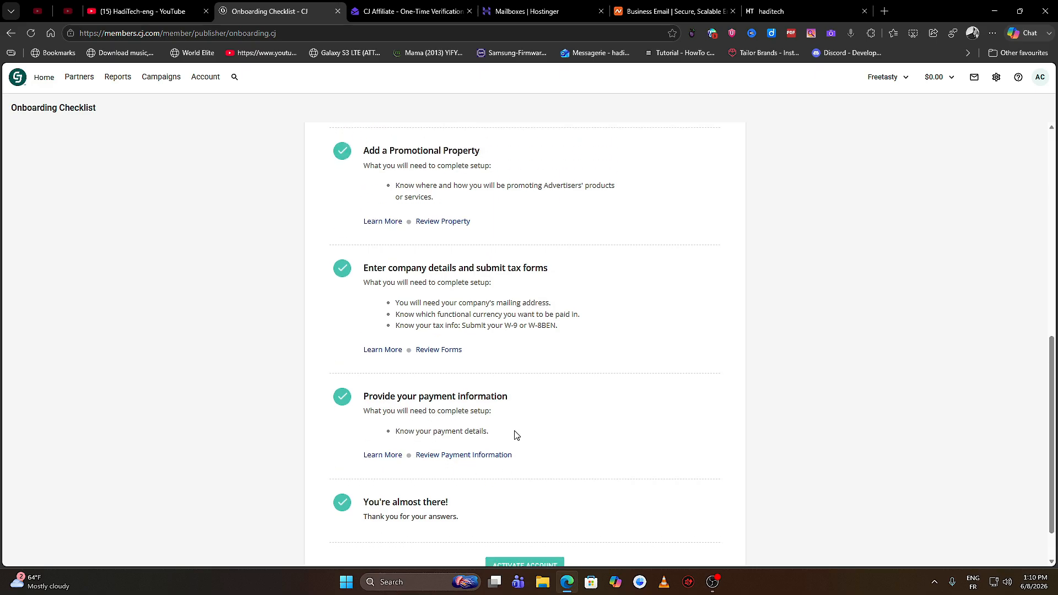
scroll(519, 441, "down", 1)
scroll(360, 231, "up", 1)
scroll(356, 182, "down", 1)
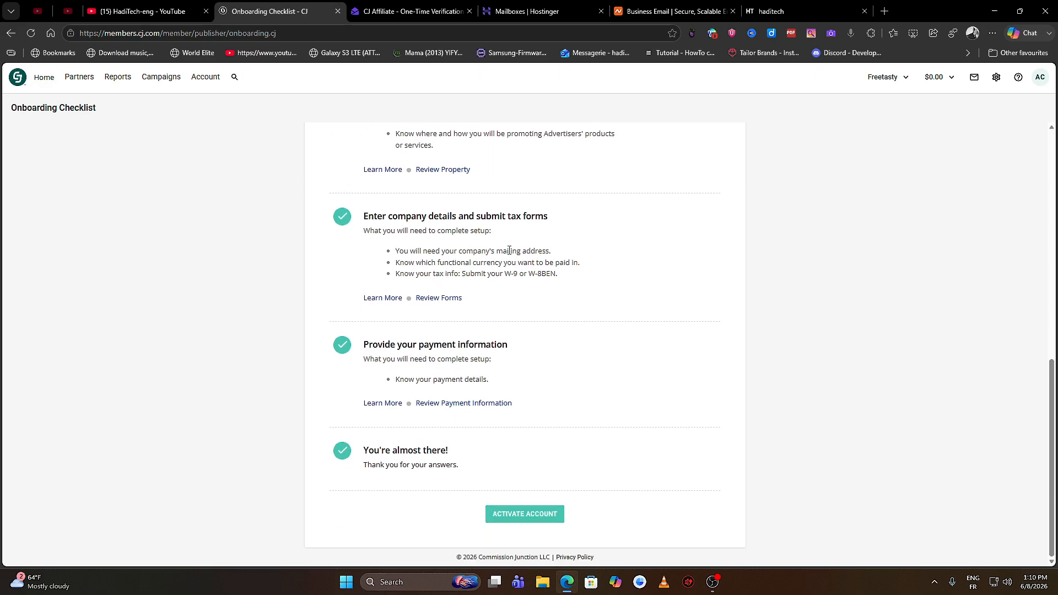
left_click(519, 514)
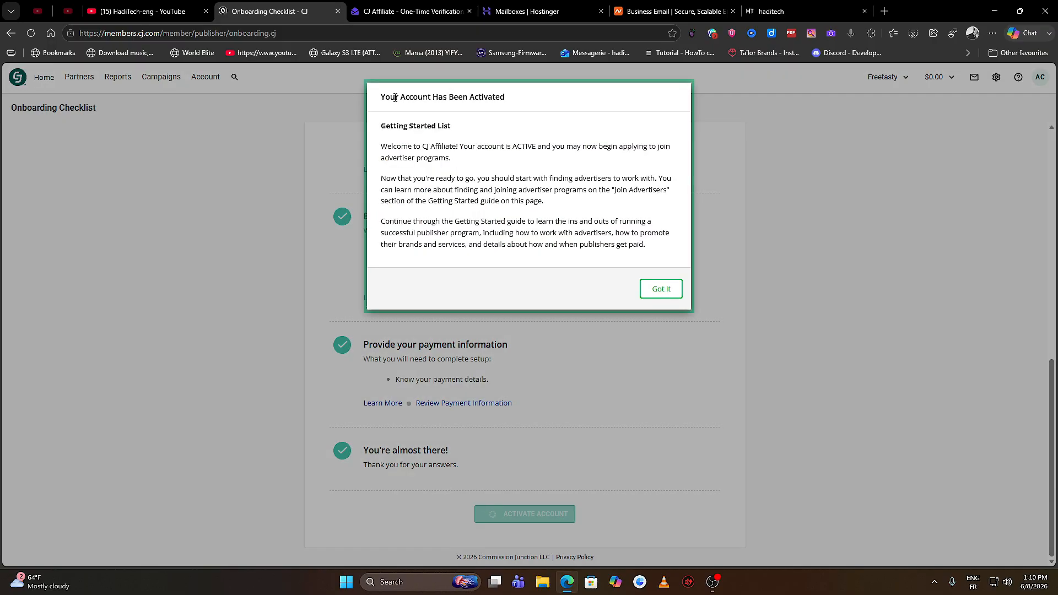
left_click_drag(382, 98, 515, 107)
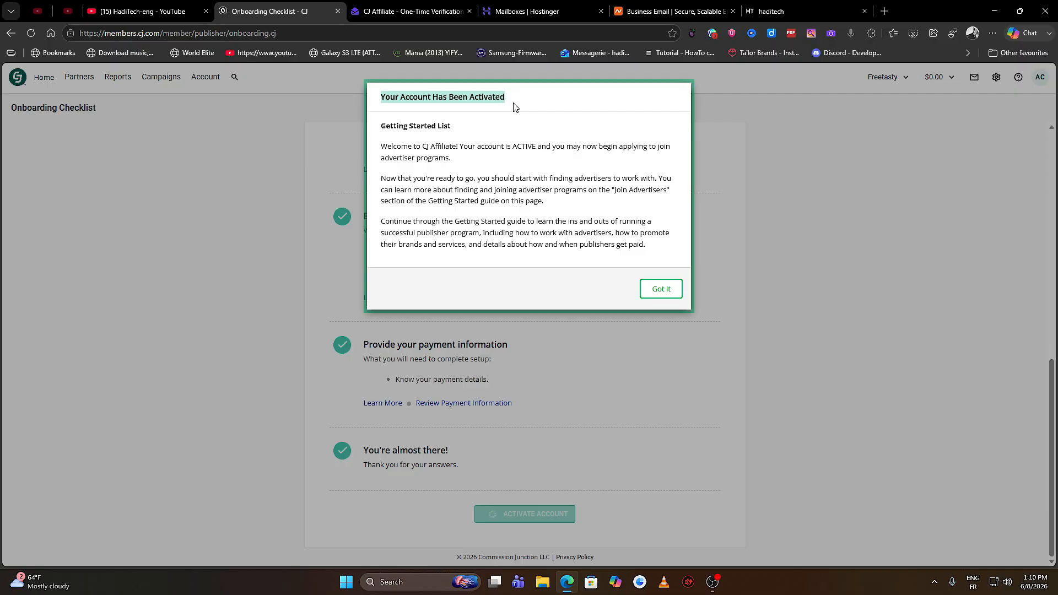
left_click(664, 288)
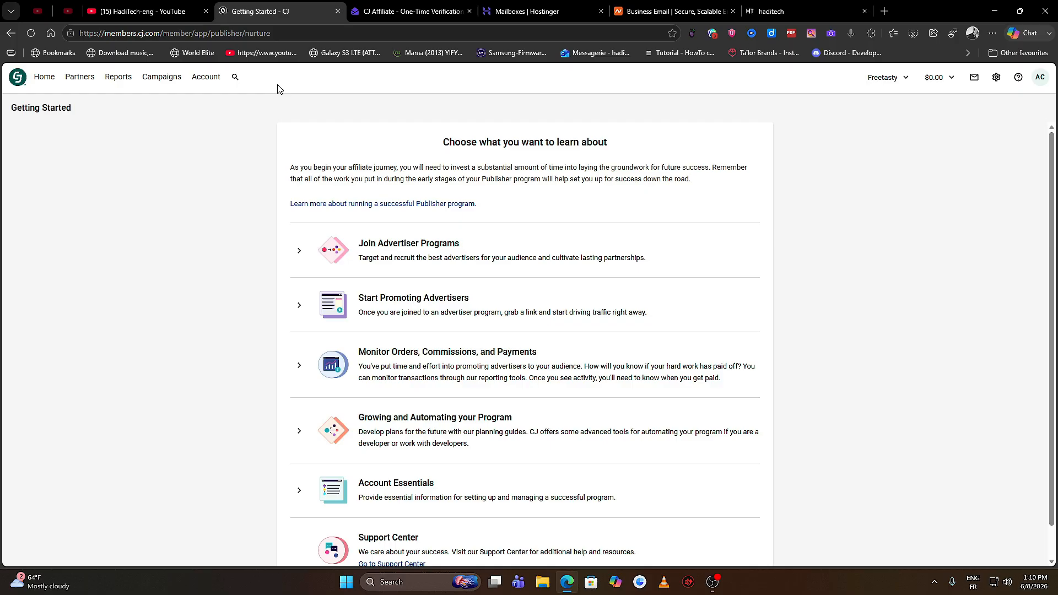
Step: Look over the topics offered in the Getting Started guide
scroll(276, 78, "down", 1)
left_click(80, 77)
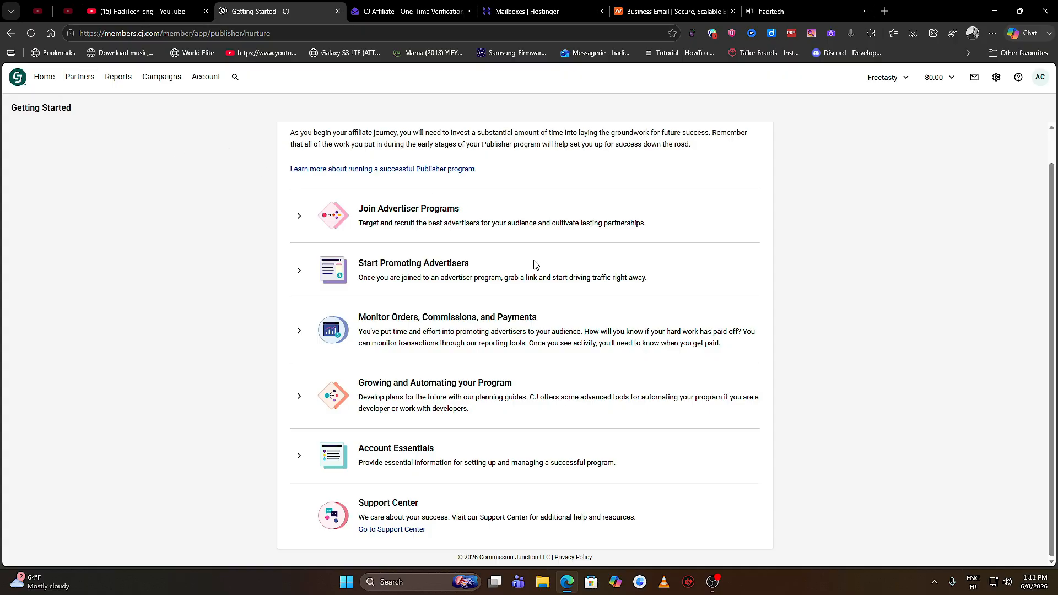
scroll(712, 344, "up", 1)
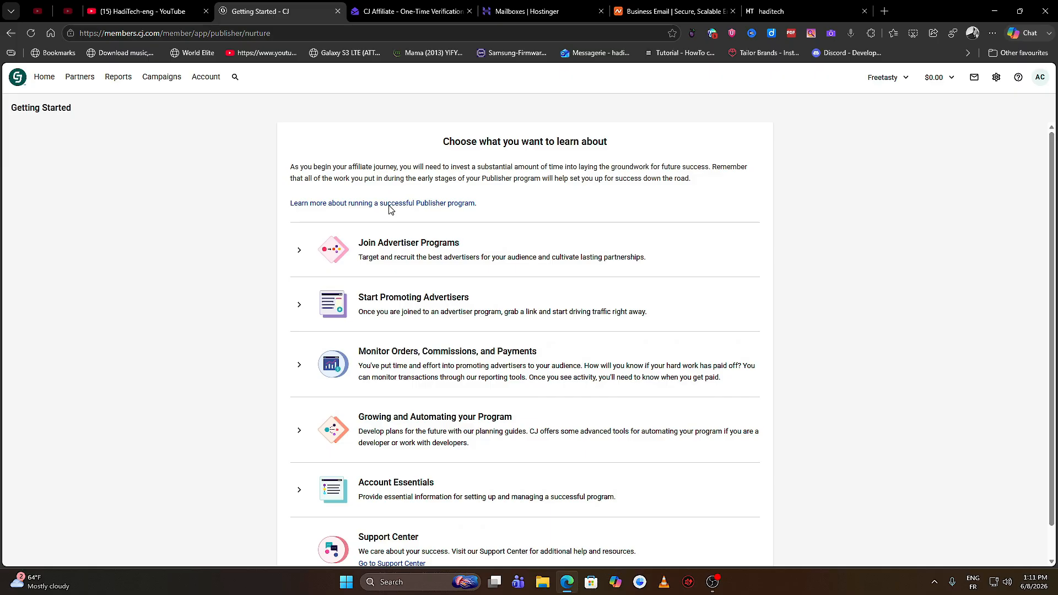
Step: Open the dashboard and view the period options available for the performance summary
left_click(50, 81)
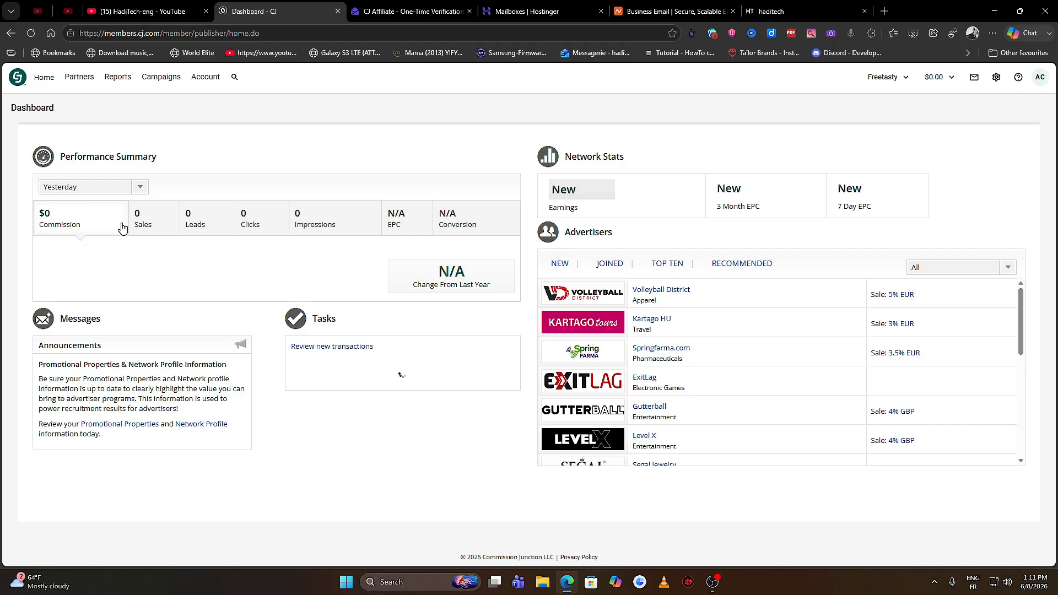
left_click(123, 190)
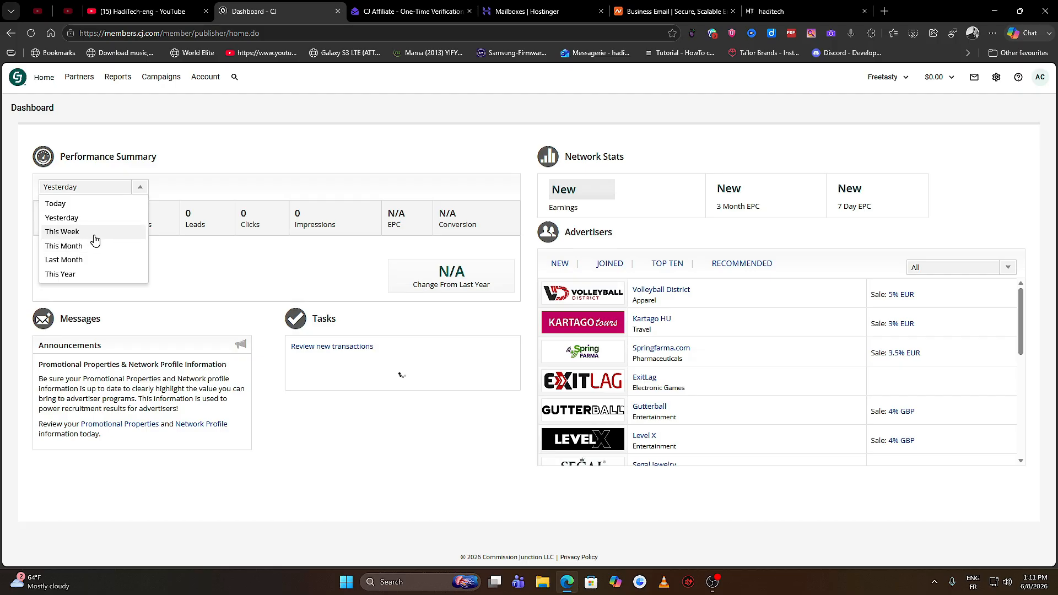
left_click(255, 184)
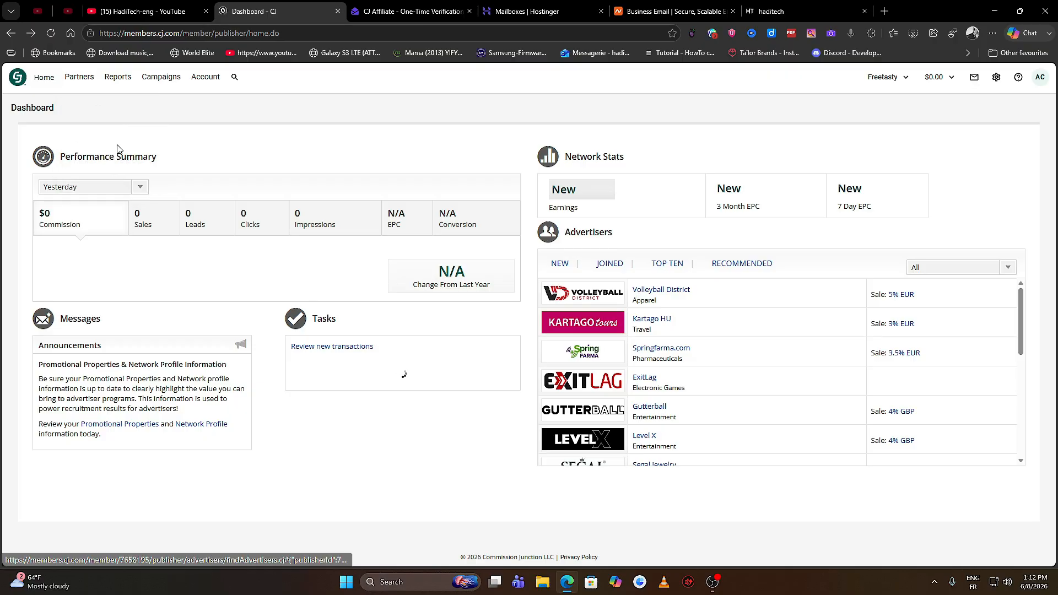
Step: Open the Find Advertisers list and examine the programs' commissions, network earnings and application approval types
mouse_move(80, 80)
left_click(95, 143)
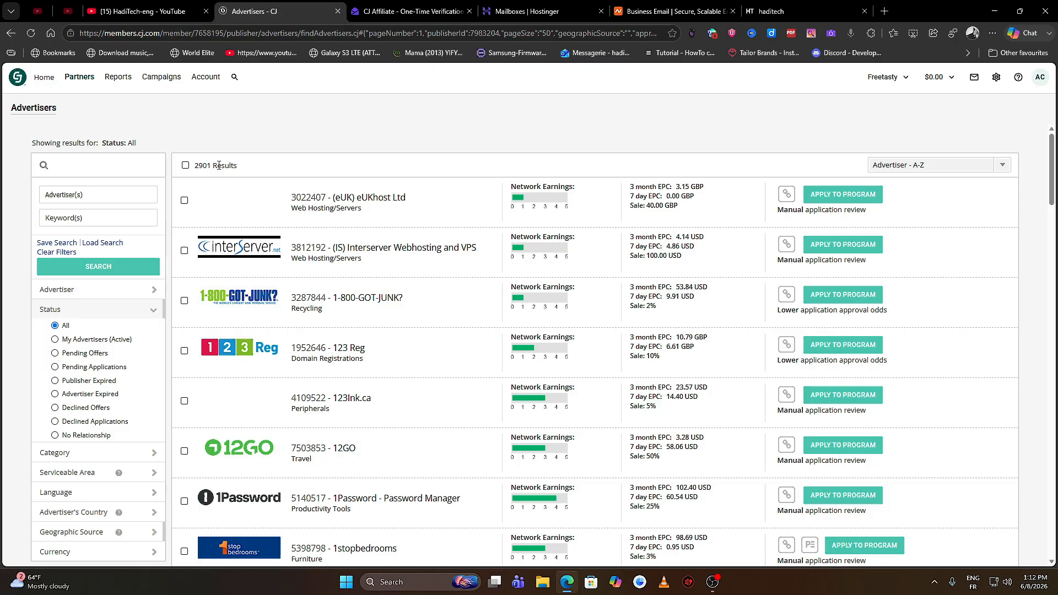
scroll(329, 246, "down", 3)
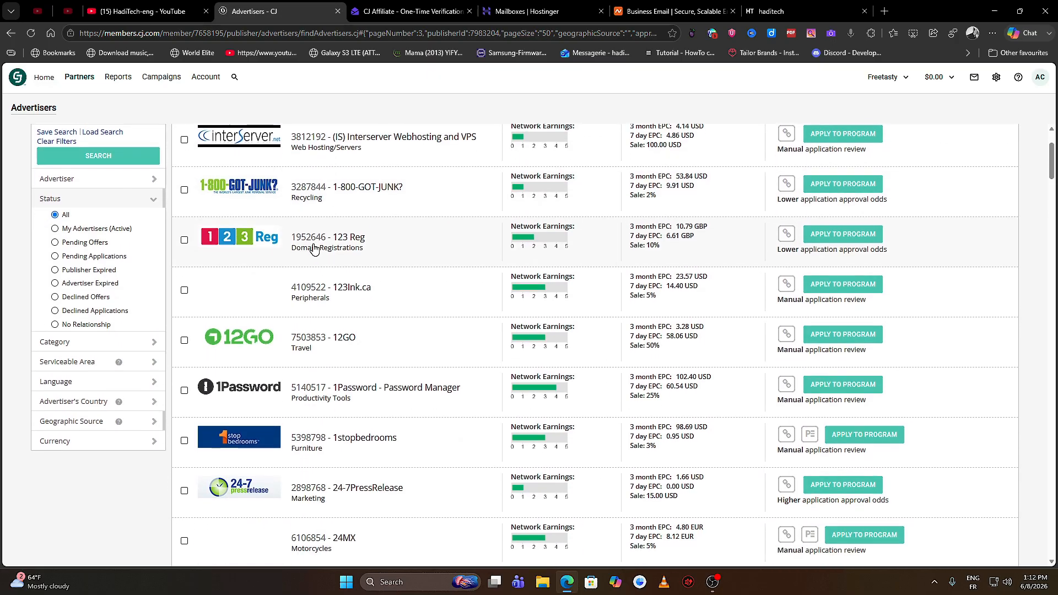
scroll(352, 245, "down", 2)
scroll(378, 270, "up", 1)
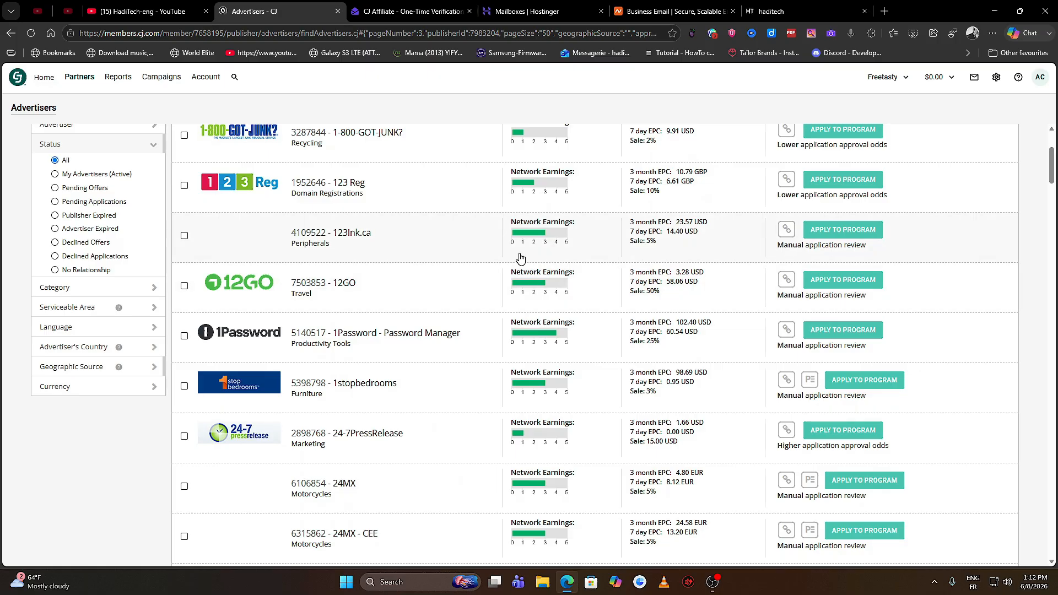
scroll(490, 258, "up", 1)
scroll(597, 229, "up", 2)
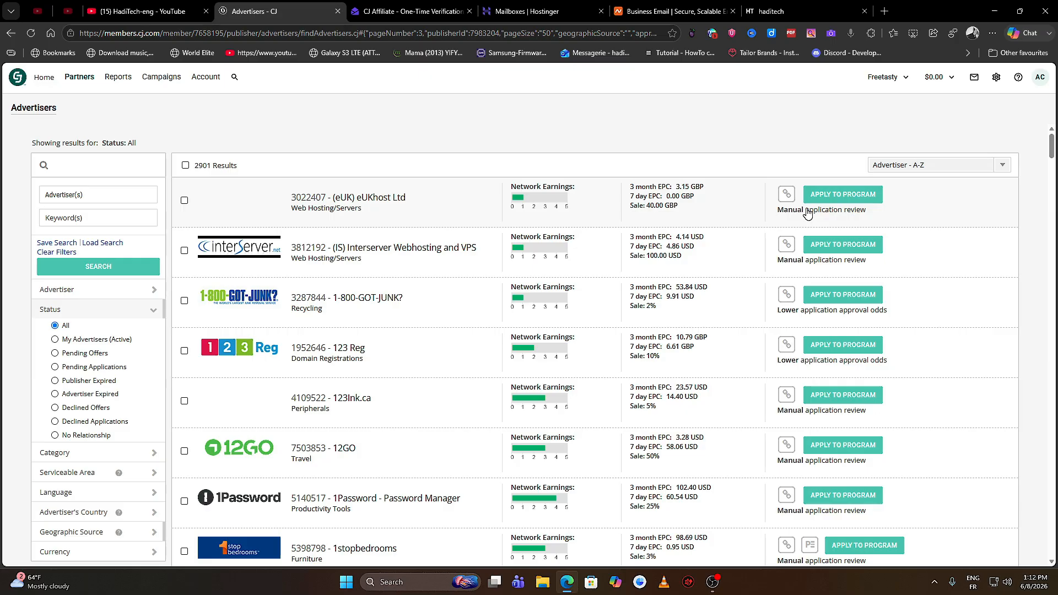
scroll(606, 300, "down", 1)
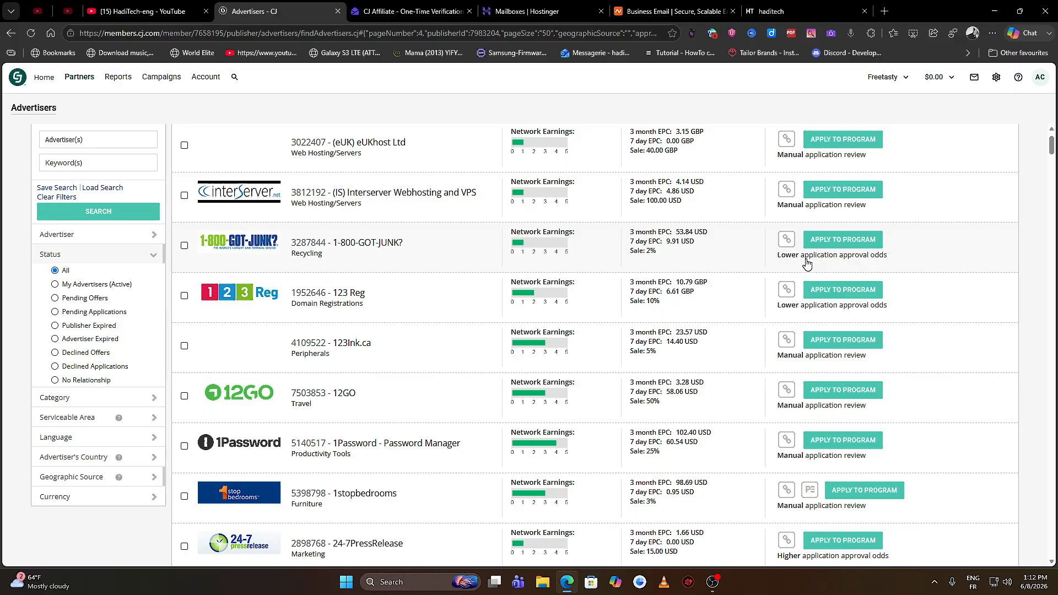
scroll(585, 258, "down", 2)
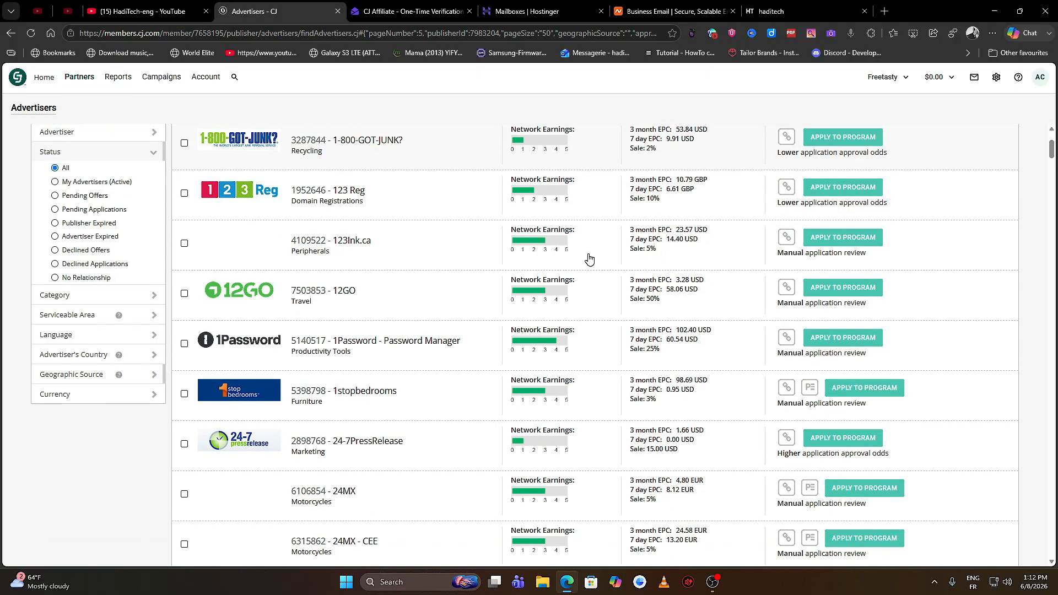
scroll(543, 312, "up", 1)
scroll(523, 314, "down", 2)
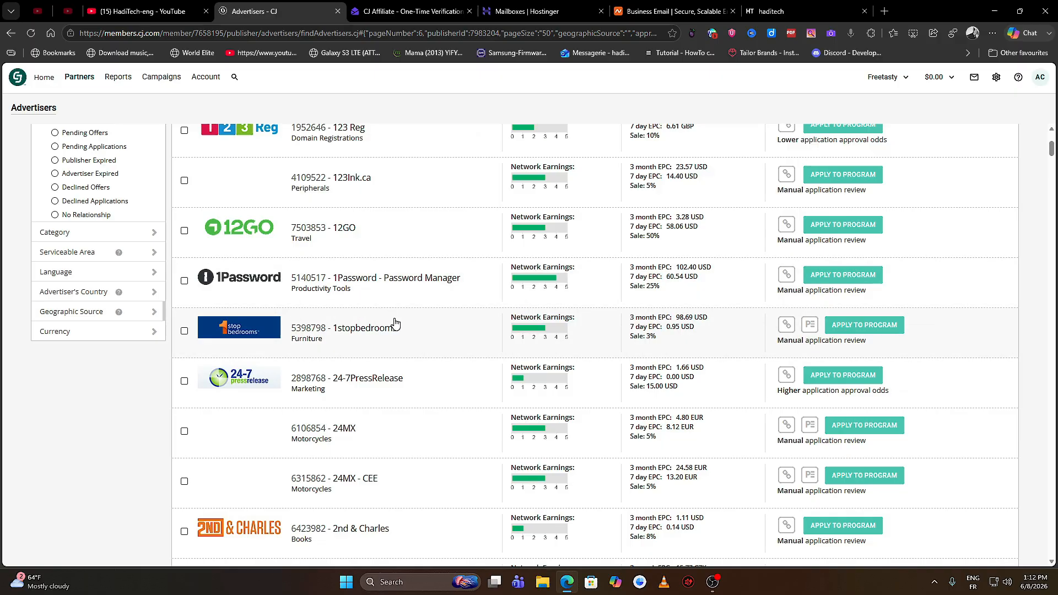
Step: Apply to the 24MX - CEE advertiser program and close the application notice
scroll(394, 324, "down", 5)
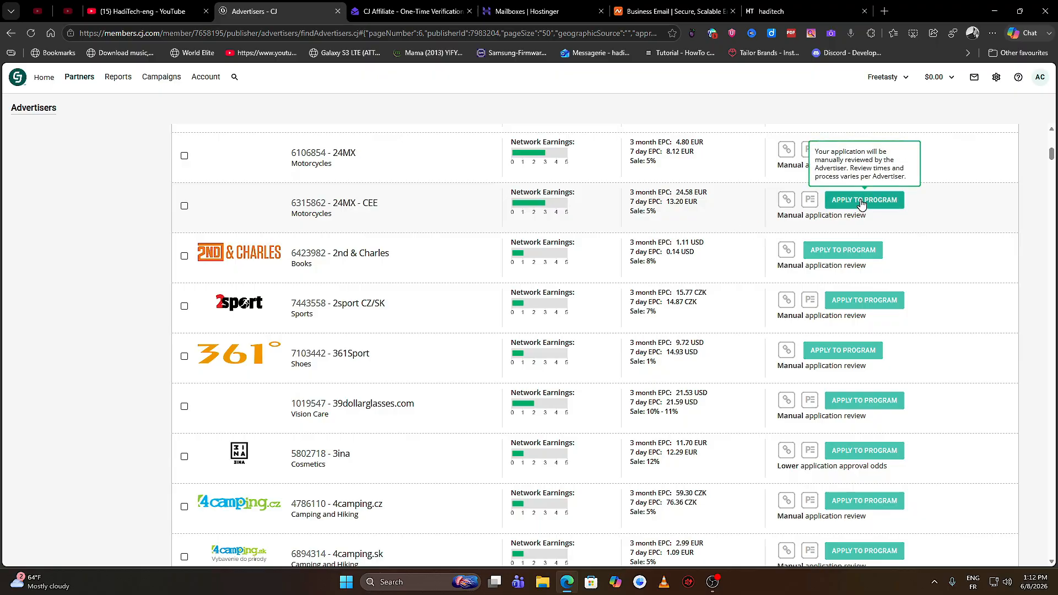
left_click(862, 201)
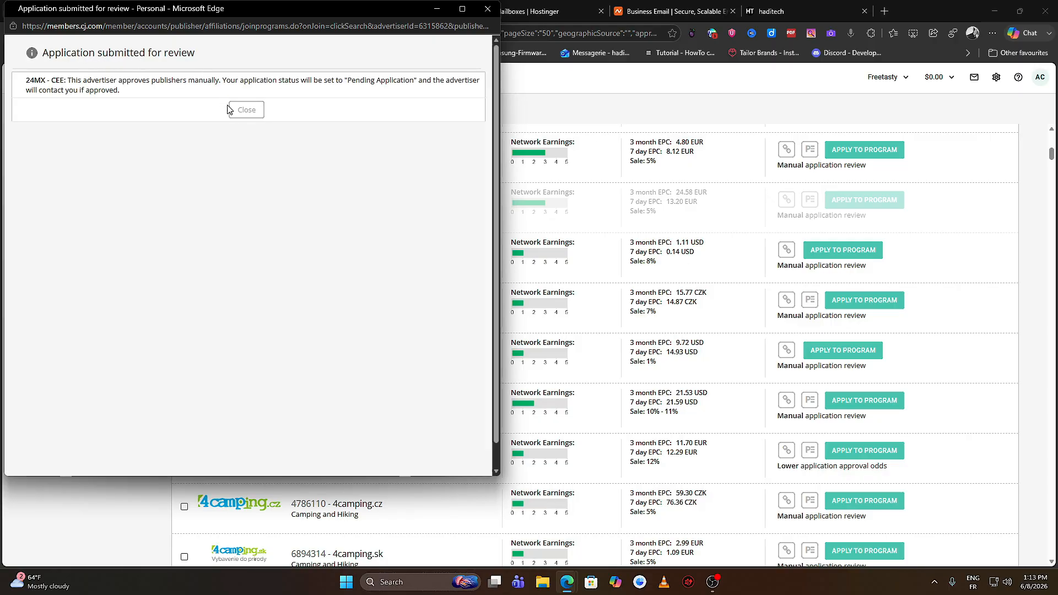
left_click(238, 110)
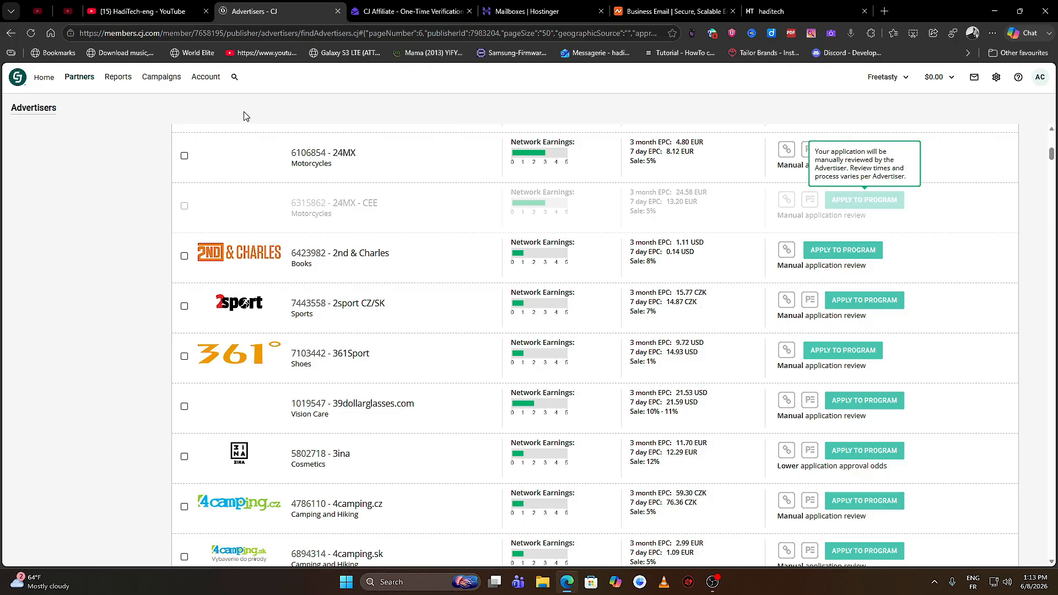
Step: Open My Advertisers to view the active advertiser relationships
mouse_move(74, 83)
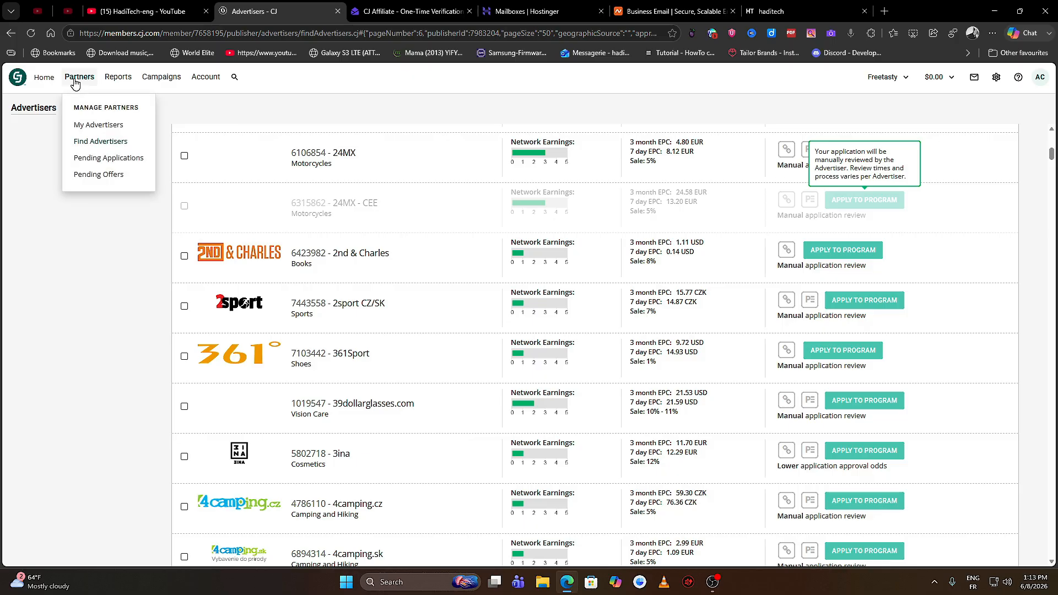
left_click(100, 127)
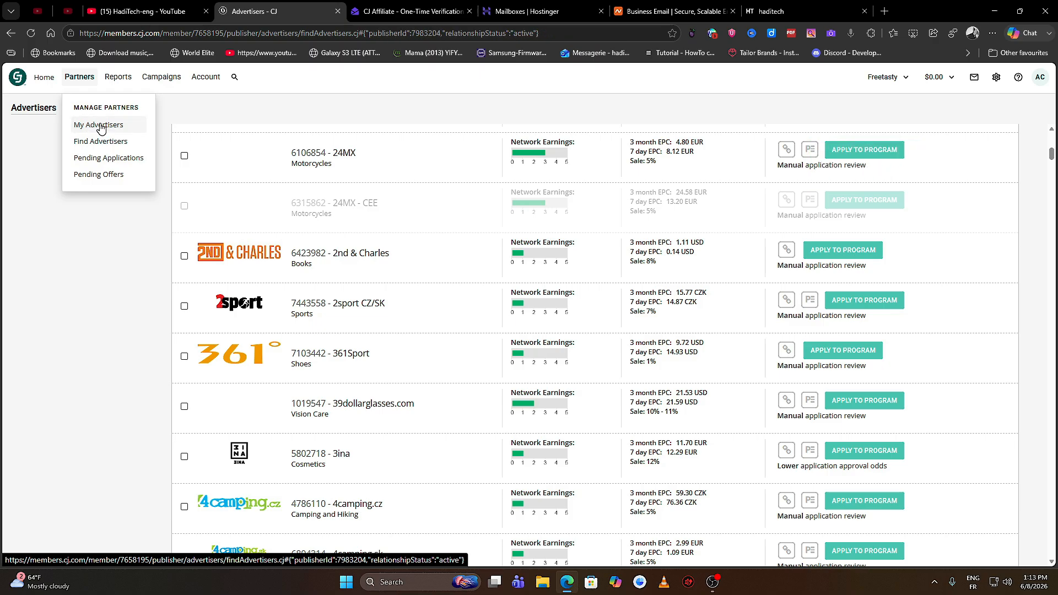
Step: Look over the available report, campaign and account pages, and return to the dashboard
mouse_move(120, 82)
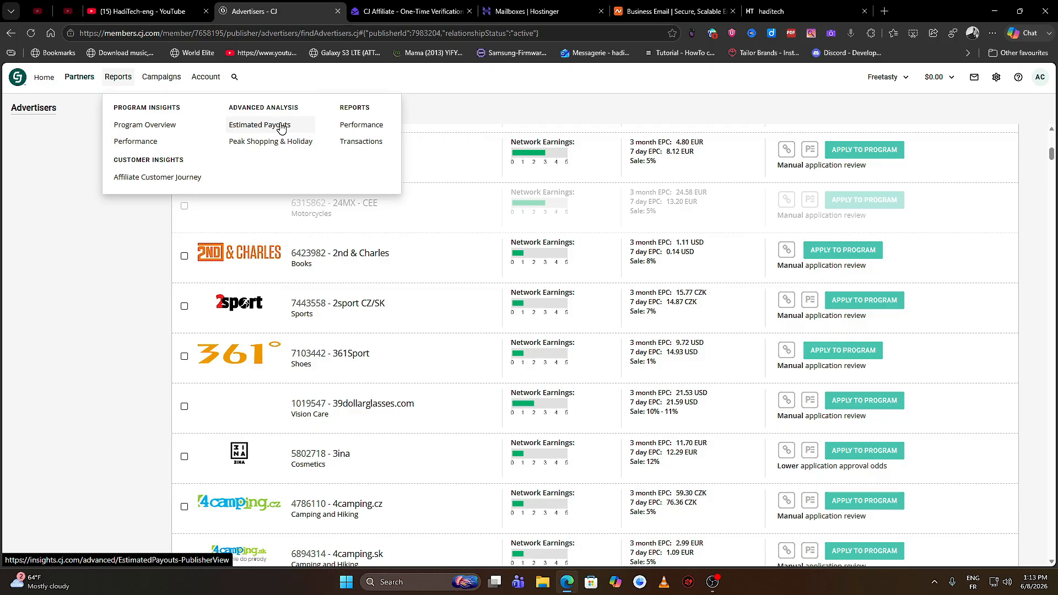
mouse_move(163, 82)
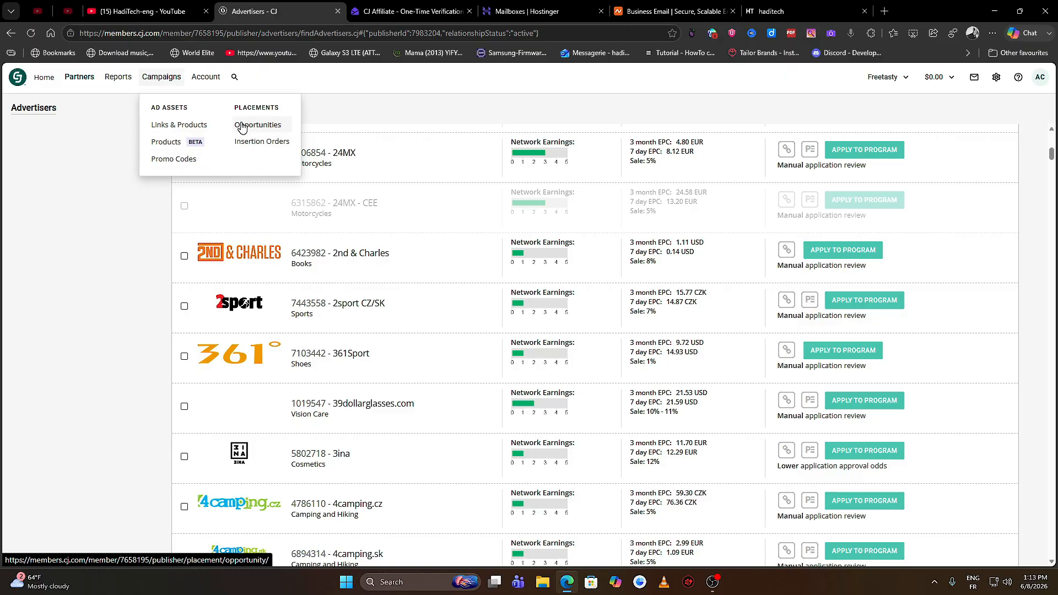
mouse_move(199, 81)
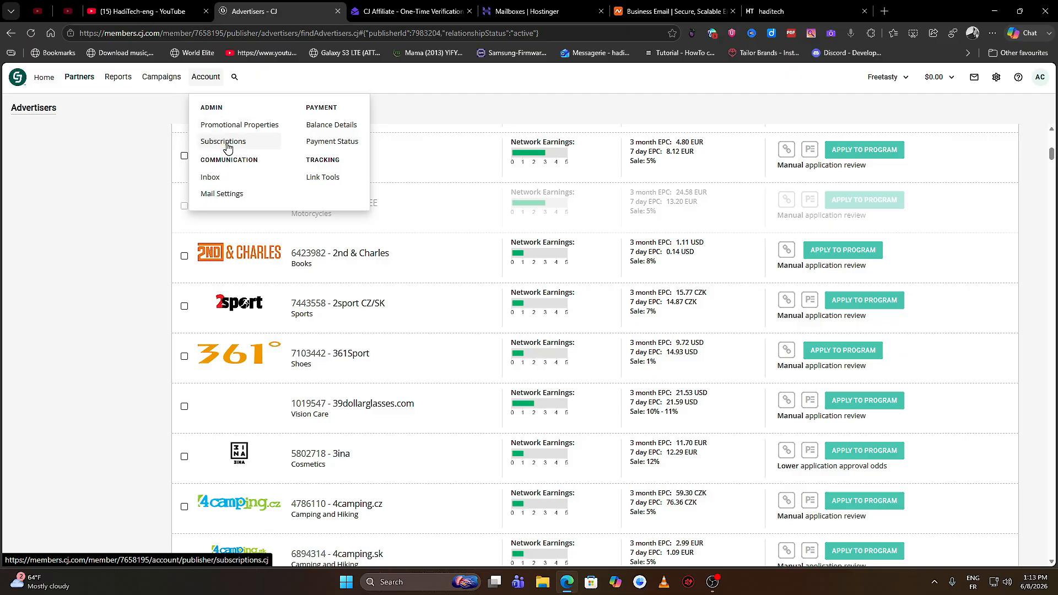
left_click(44, 78)
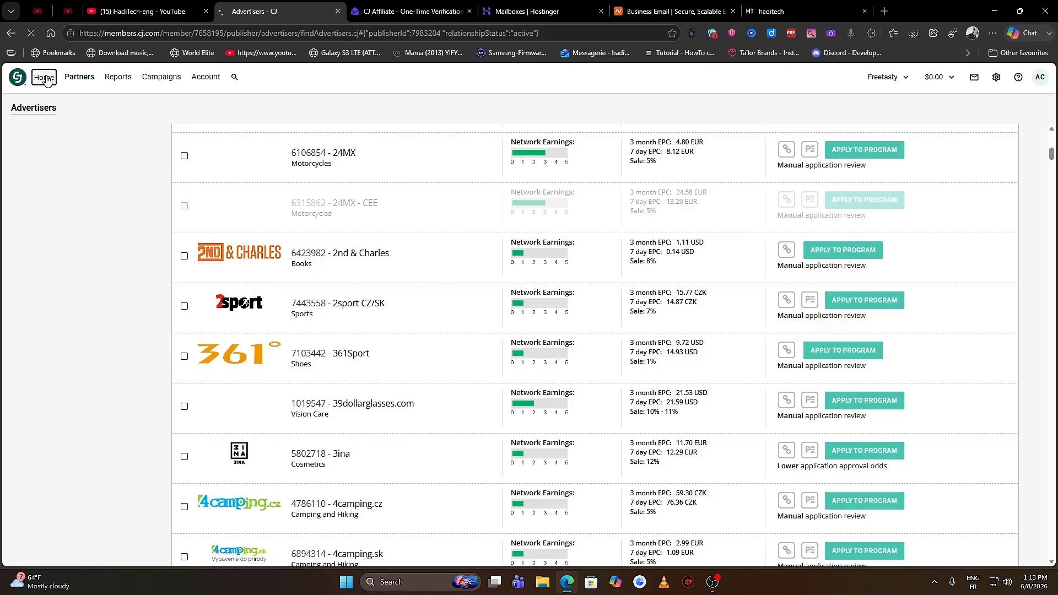